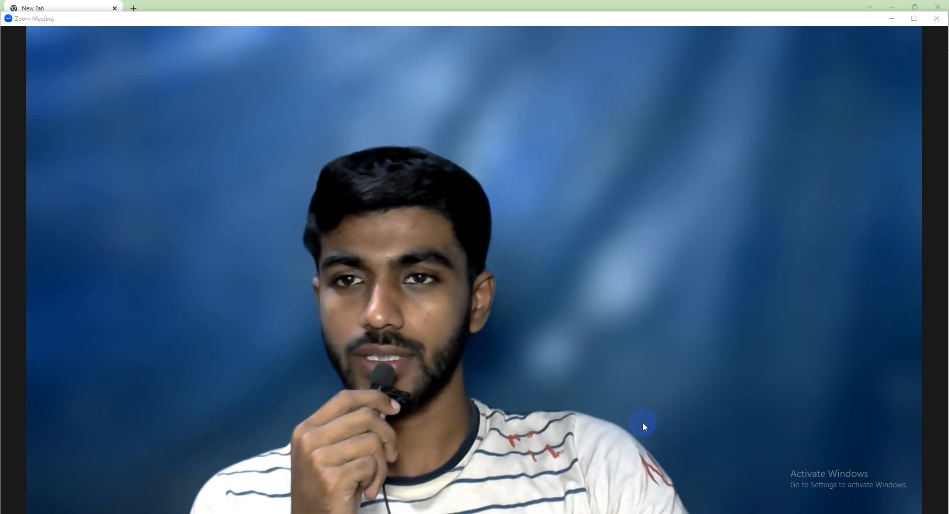
- Minimize the Zoom meeting and move its floating video thumbnail clear of the Google search page
mouse_move(642, 421)
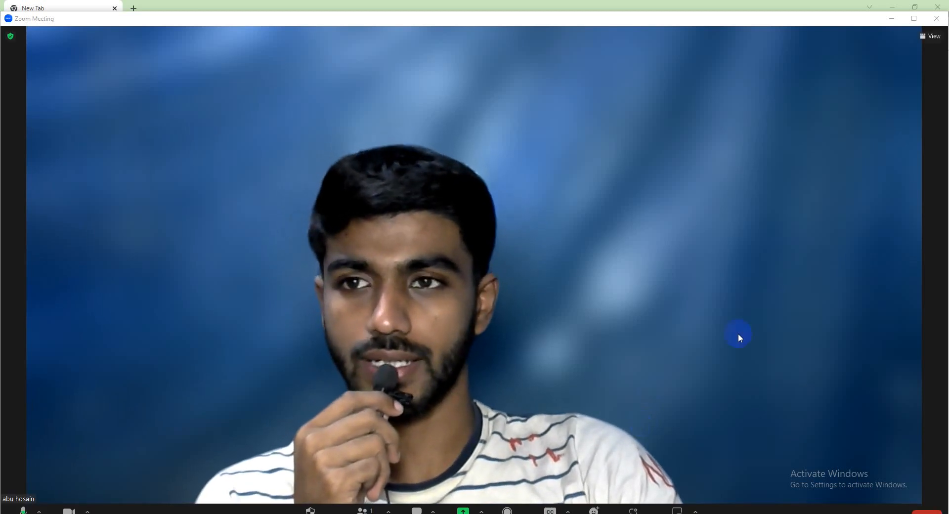
click(891, 19)
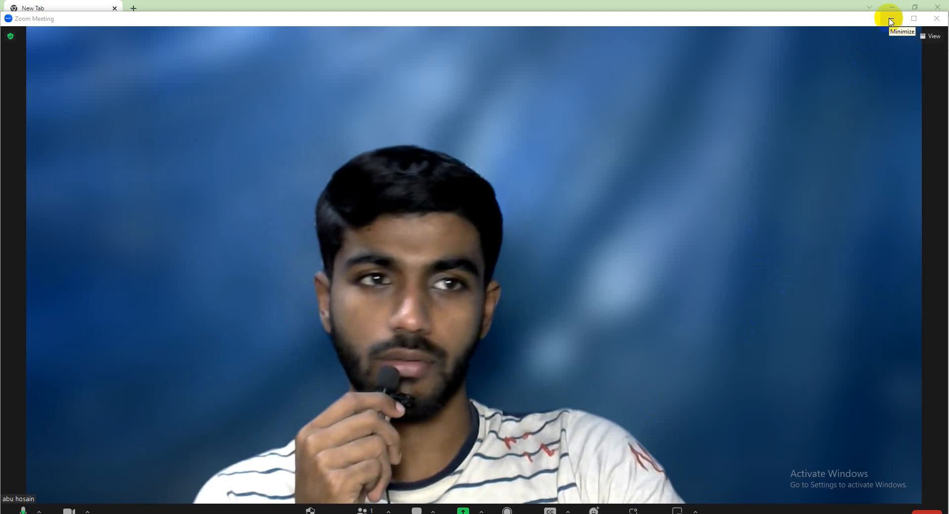
click(891, 20)
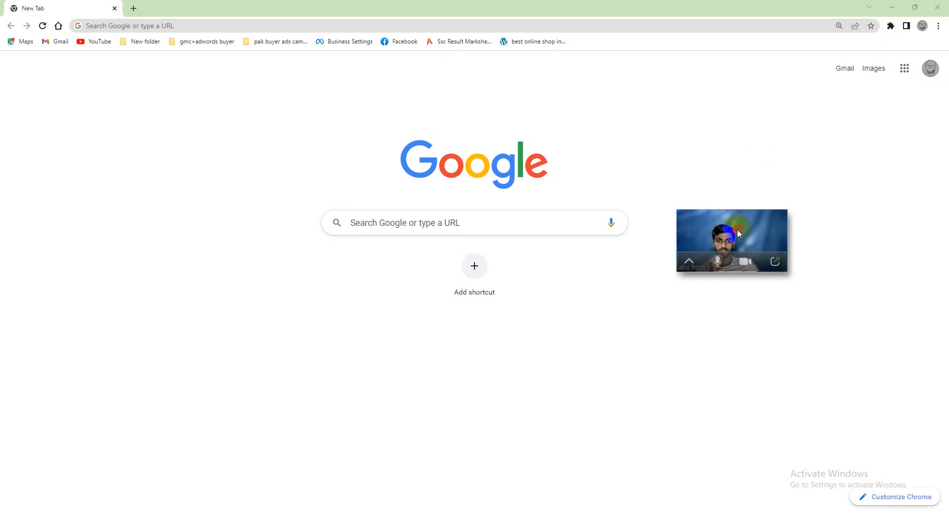
drag(737, 229, 909, 54)
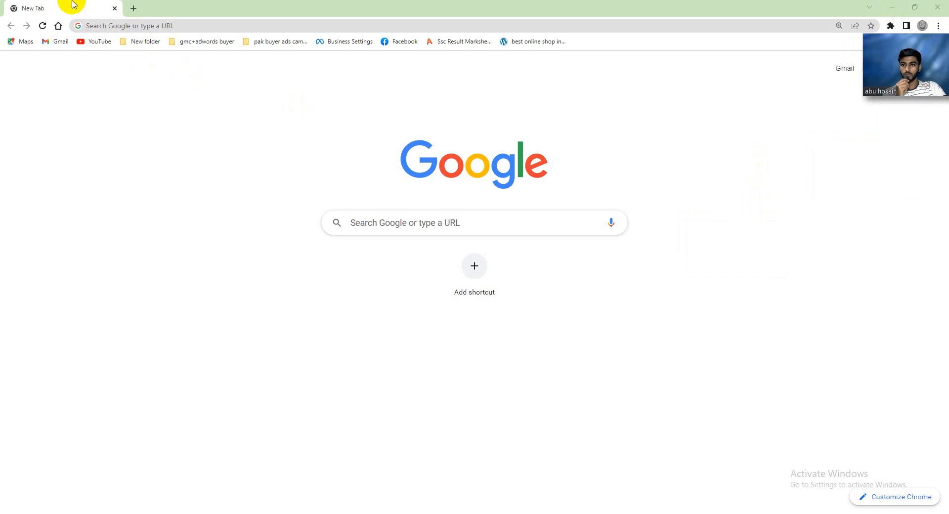
- Open the bookmarked site "best online shop in usa" and look over its home page
click(525, 45)
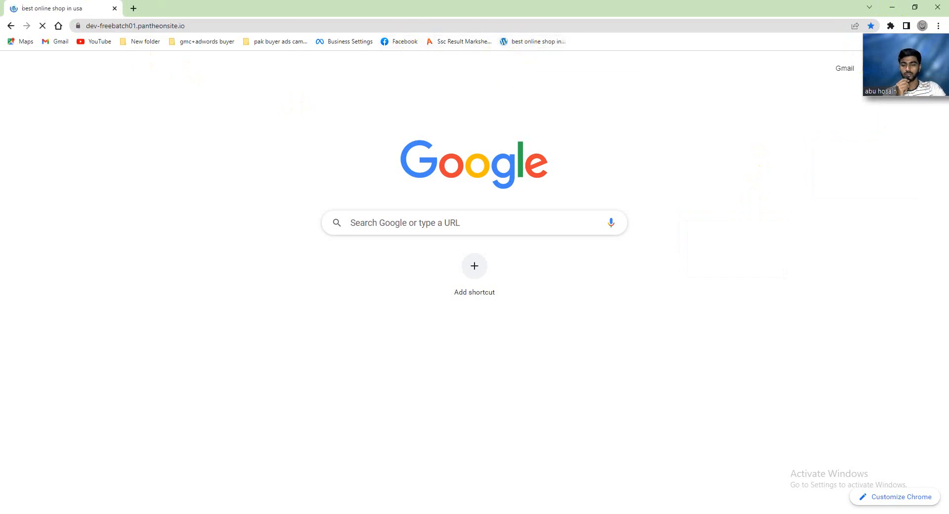
scroll(343, 275, down, 2)
scroll(340, 341, up, 2)
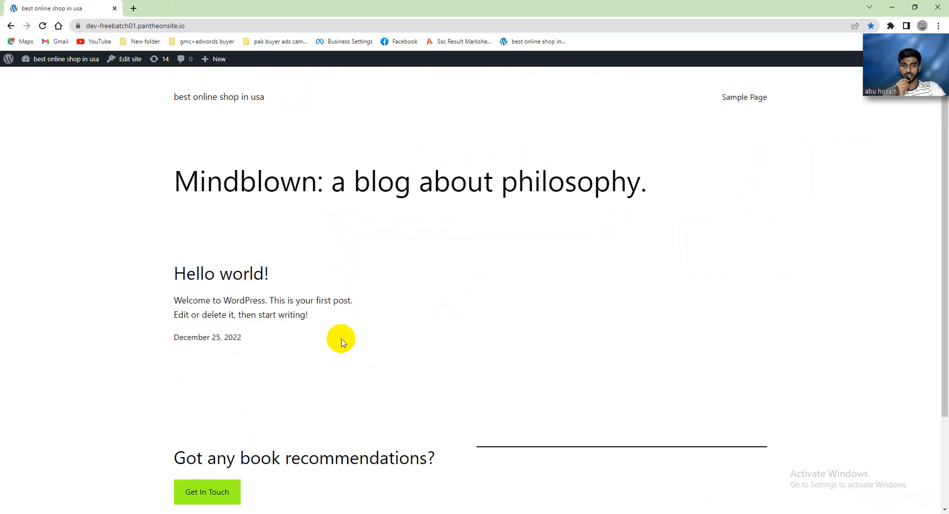
scroll(336, 356, down, 2)
scroll(331, 367, up, 2)
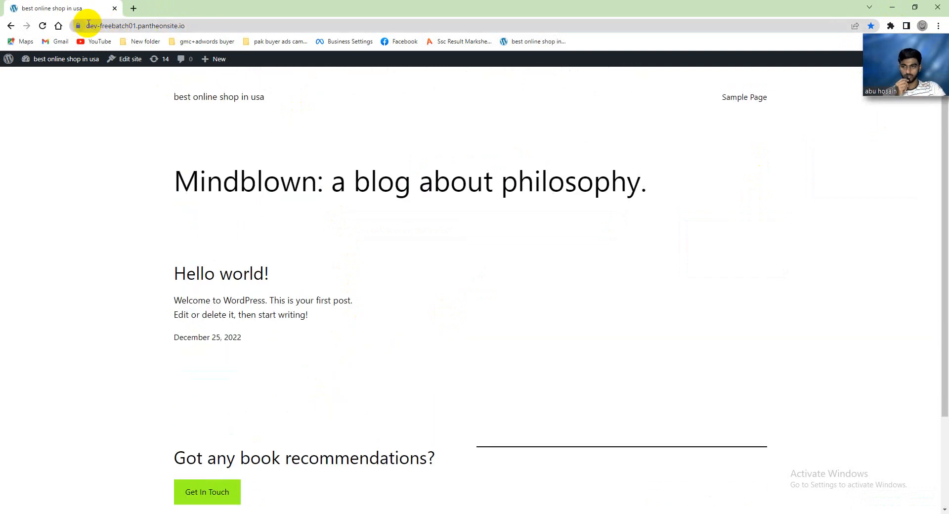
- Load the site's WordPress dashboard at dev-freebatch01.pantheonsite.io/wp-admin
click(193, 24)
click(194, 24)
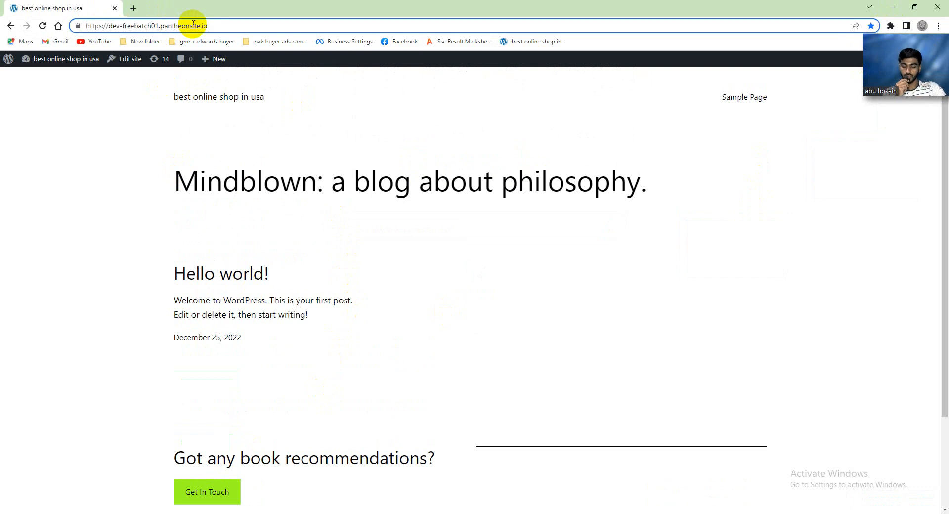
text(/wp-)
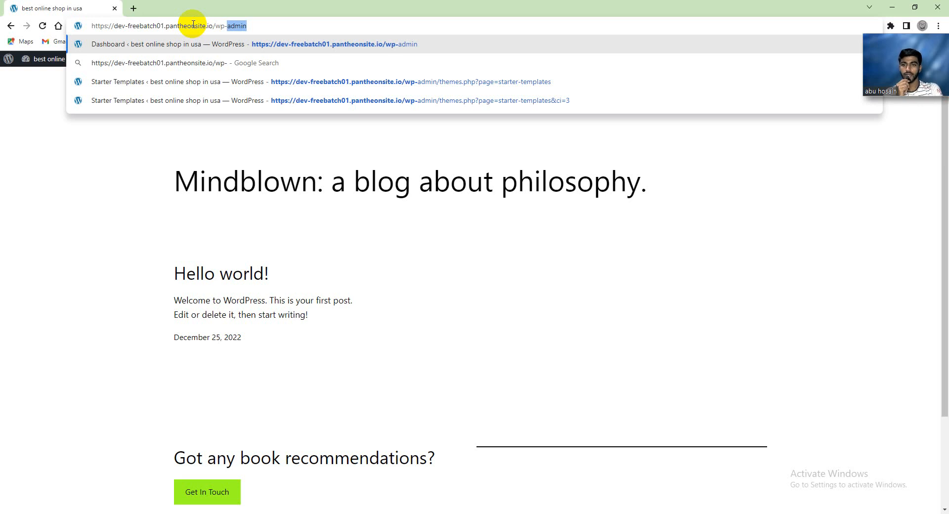
key(Return)
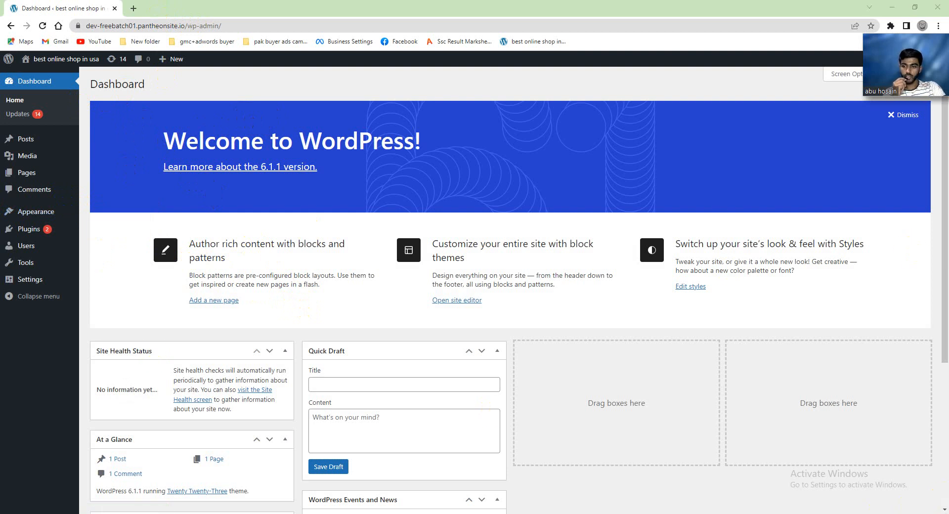
- Mark the Plugins entry with a red rectangle and an arrow on a screen capture and discard the capture
key(Print)
drag(1, 62, 71, 438)
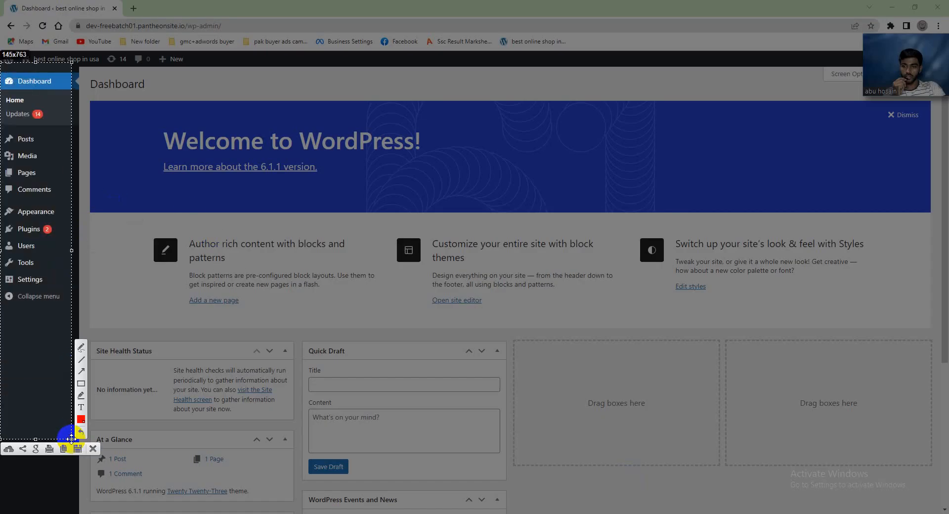
click(81, 383)
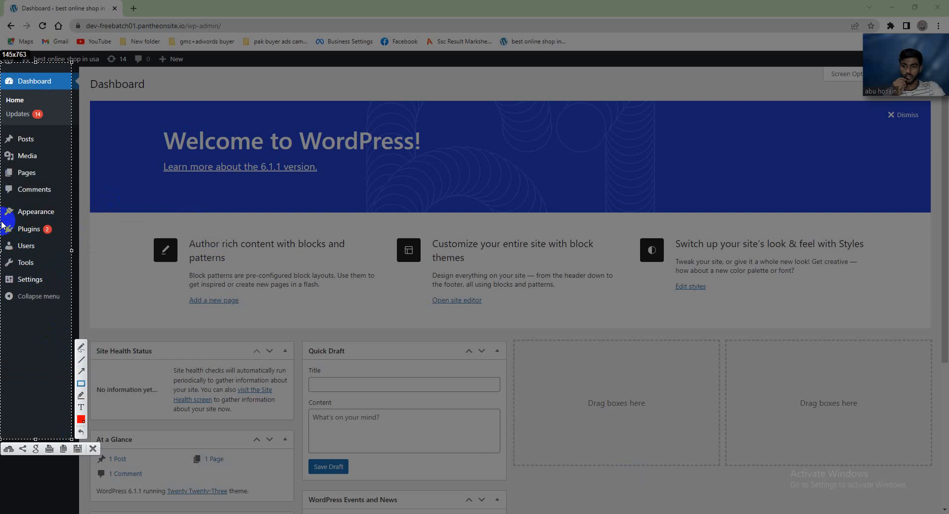
drag(1, 221, 64, 241)
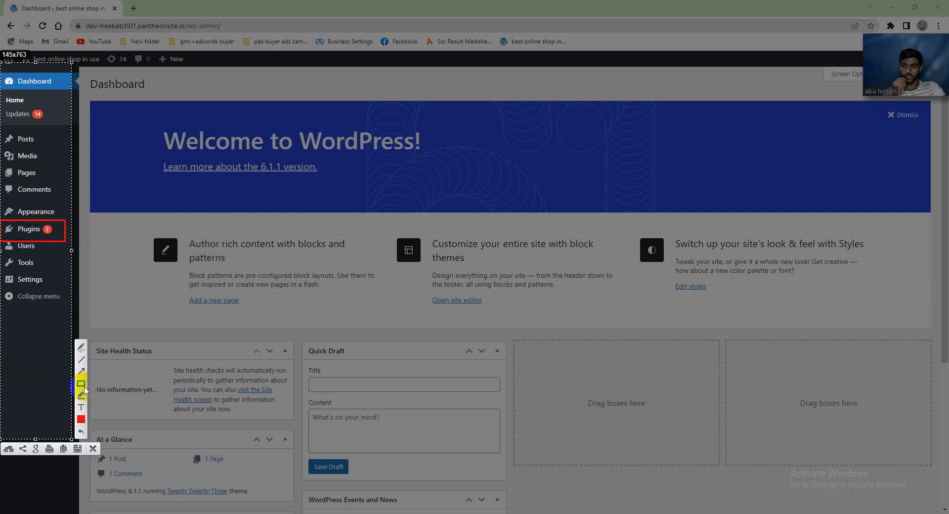
click(81, 371)
drag(32, 352, 43, 242)
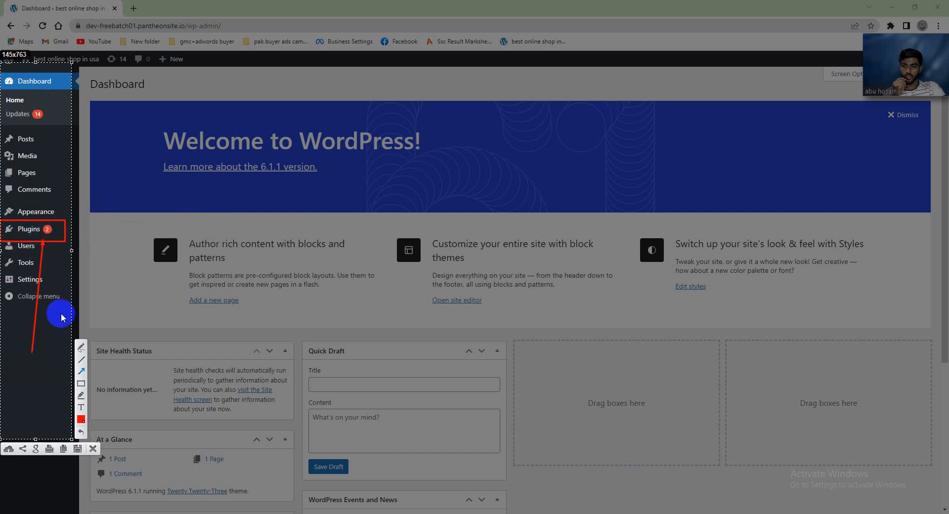
click(93, 449)
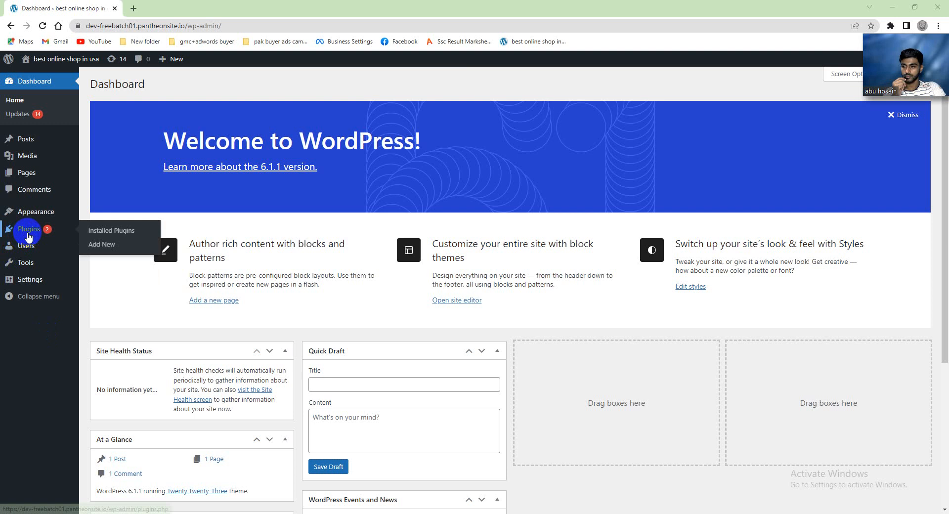
- Go to the installed plugins list and open the page for adding new plugins
click(52, 237)
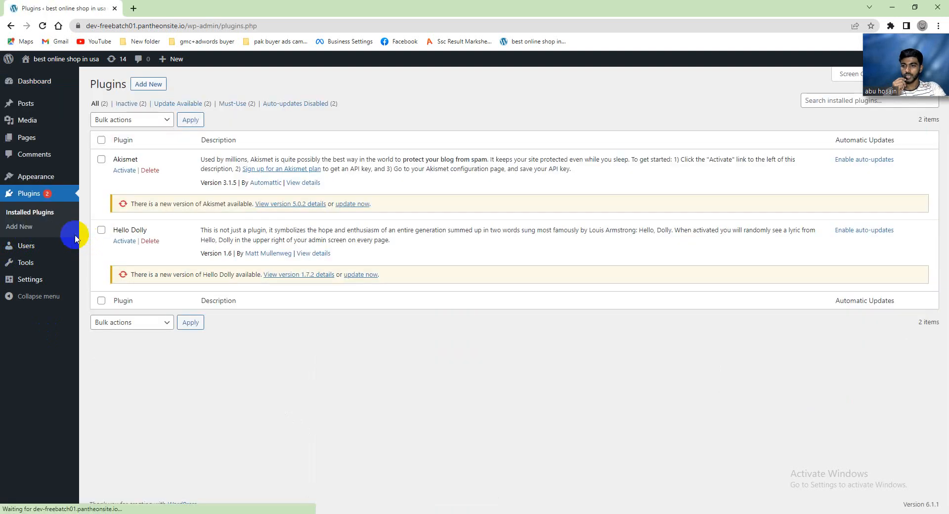
click(33, 227)
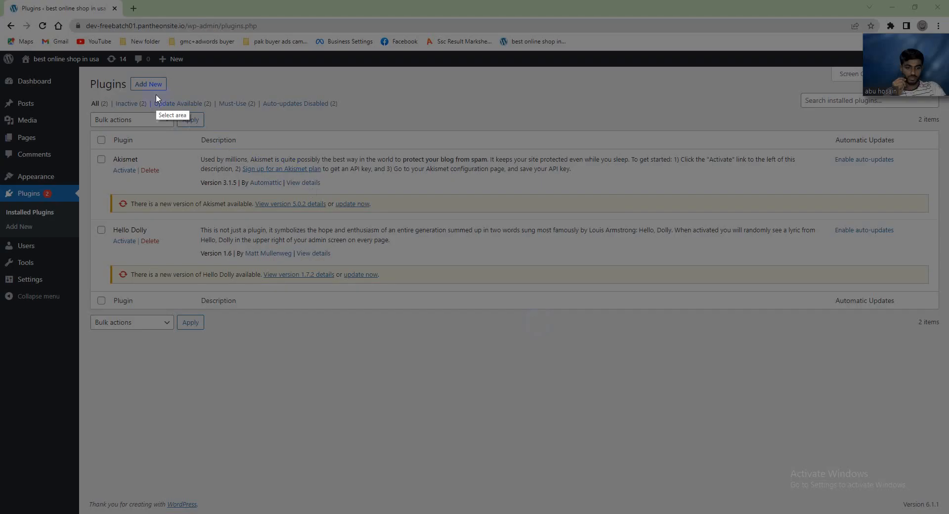
click(38, 238)
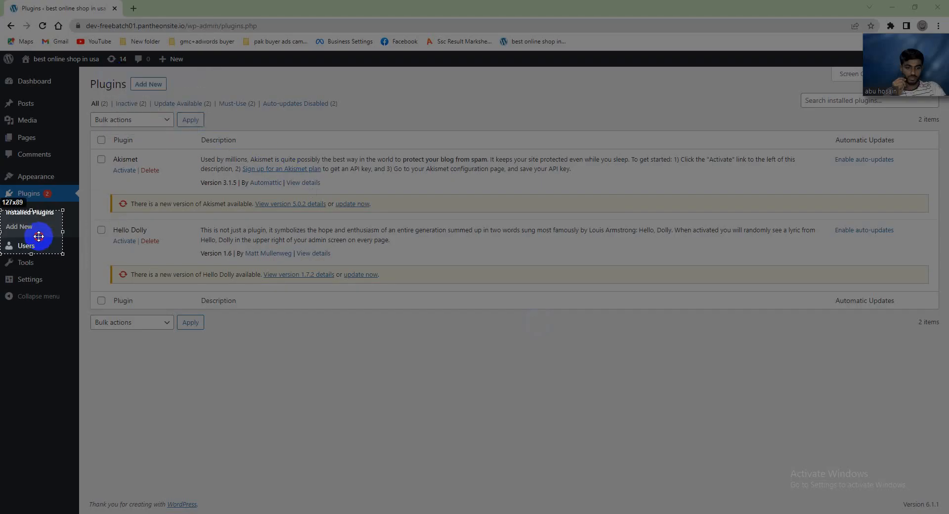
drag(38, 236, 38, 240)
click(93, 267)
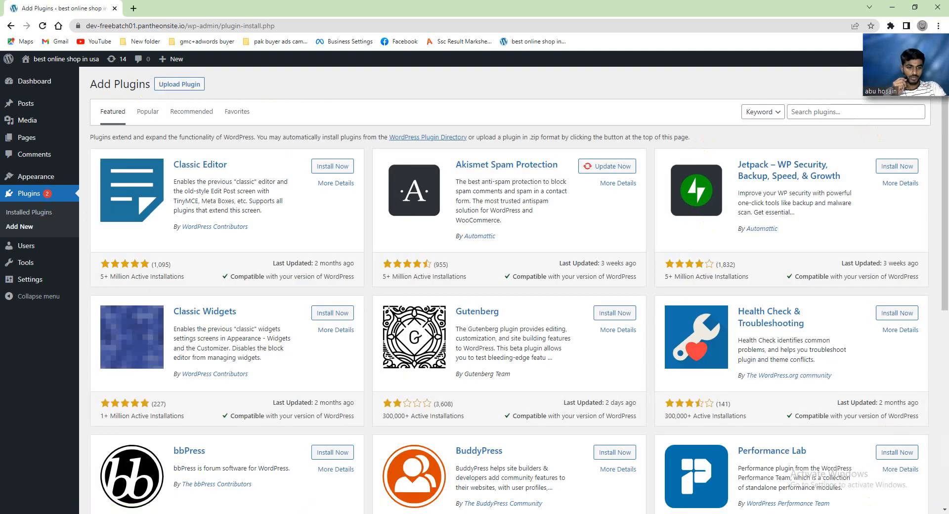
- Point a red arrow at the plugin search field on a screen capture and discard the capture
key(Print)
drag(657, 86, 948, 444)
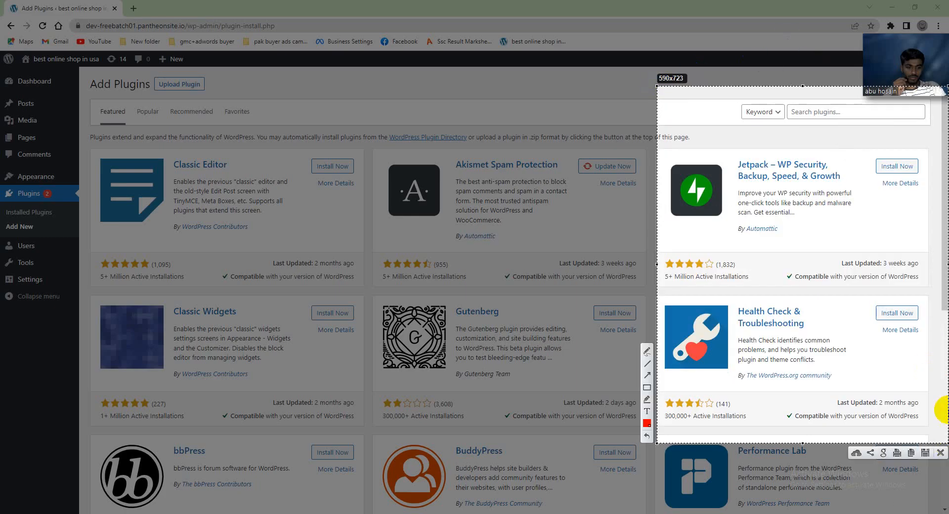
click(647, 376)
mouse_move(785, 293)
mouse_down()
mouse_move(858, 81)
mouse_move(854, 112)
mouse_up()
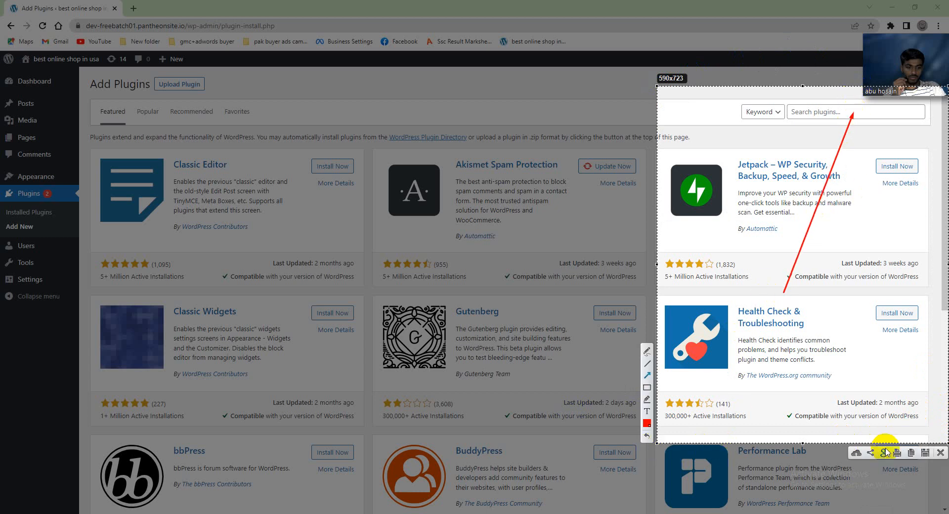
click(940, 453)
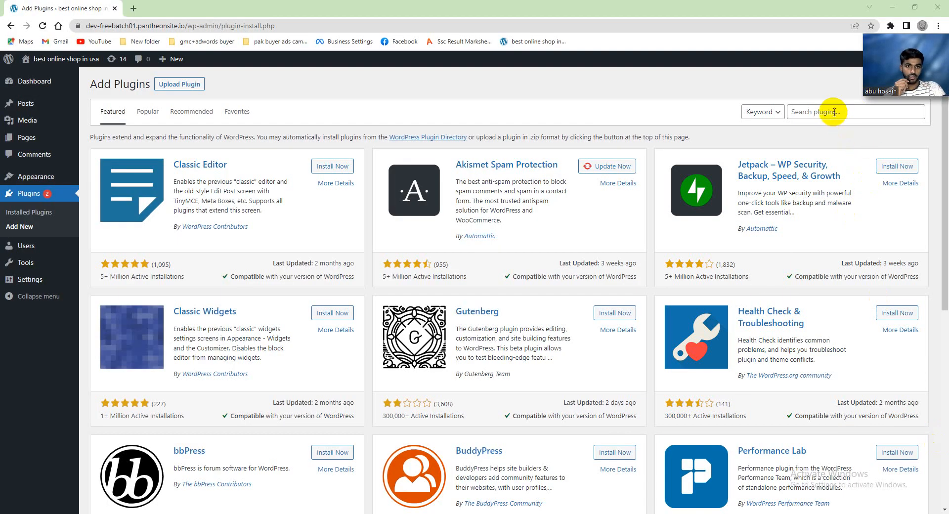
- Search the plugins for "starter" and outline the Starter Templates title in red on a screen capture that is discarded
text(starter)
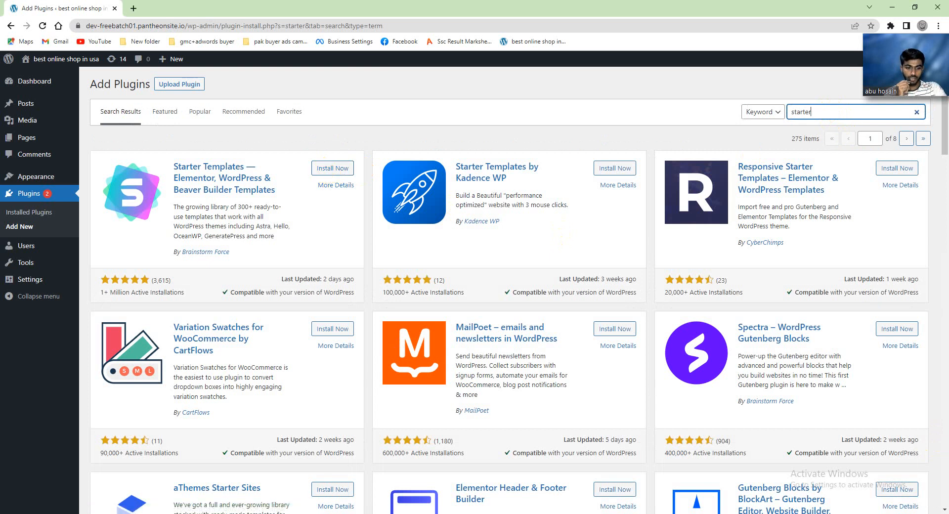
key(Print)
mouse_move(54, 136)
mouse_down()
mouse_move(144, 194)
mouse_move(360, 270)
mouse_up()
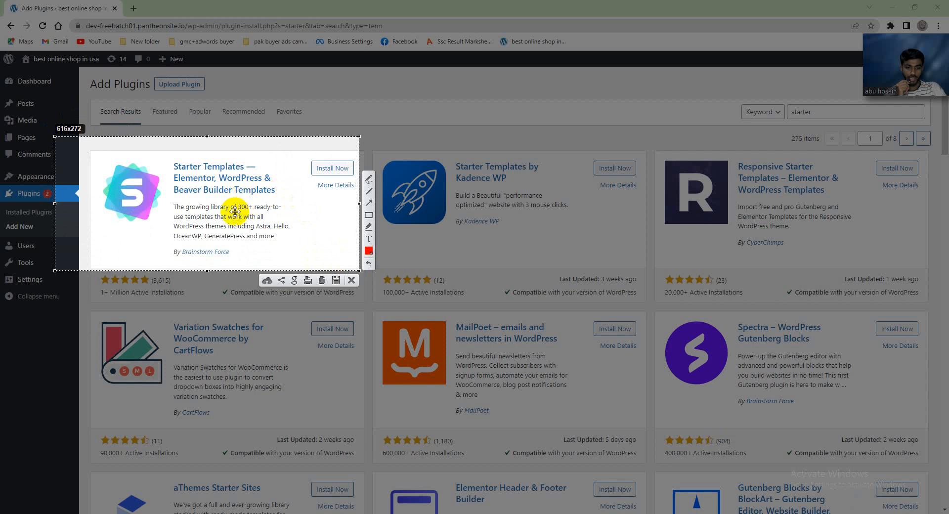
click(369, 216)
drag(172, 155, 276, 206)
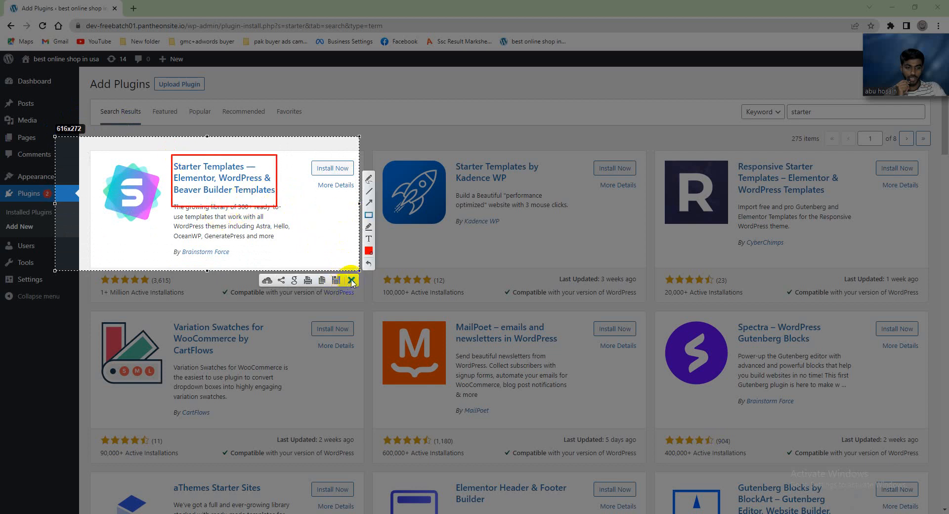
click(351, 280)
- Replace the plugin search term with "astra"
double_click(796, 113)
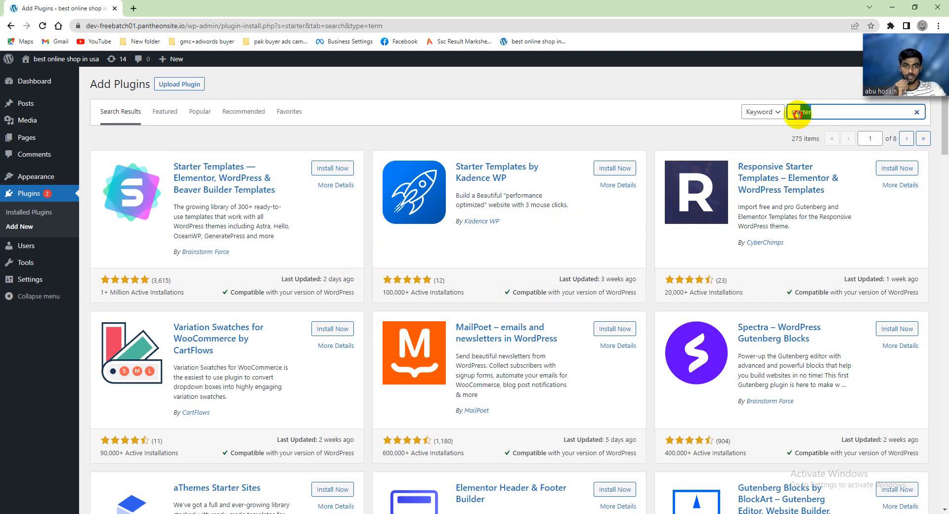
text(as)
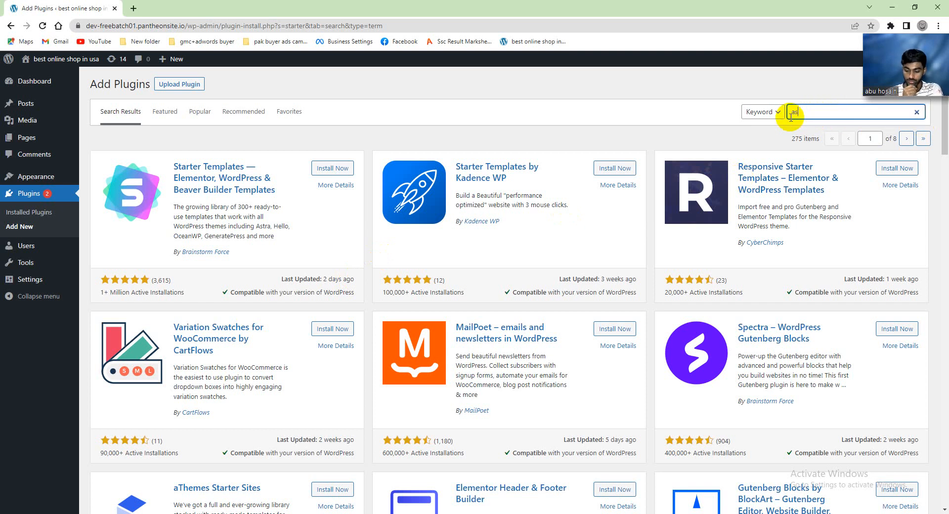
text(tra)
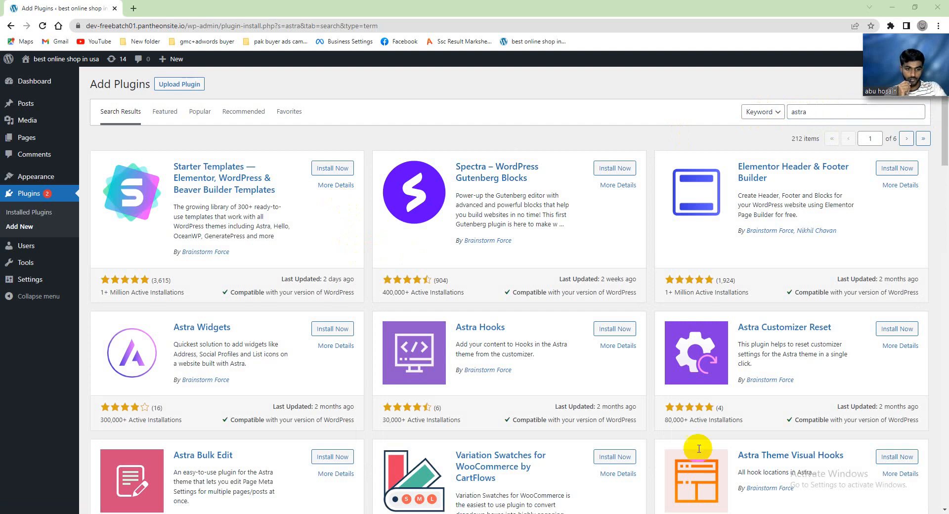
- Point a red arrow at the Starter Templates install option on a screen capture and discard the capture
key(Print)
drag(99, 136, 330, 261)
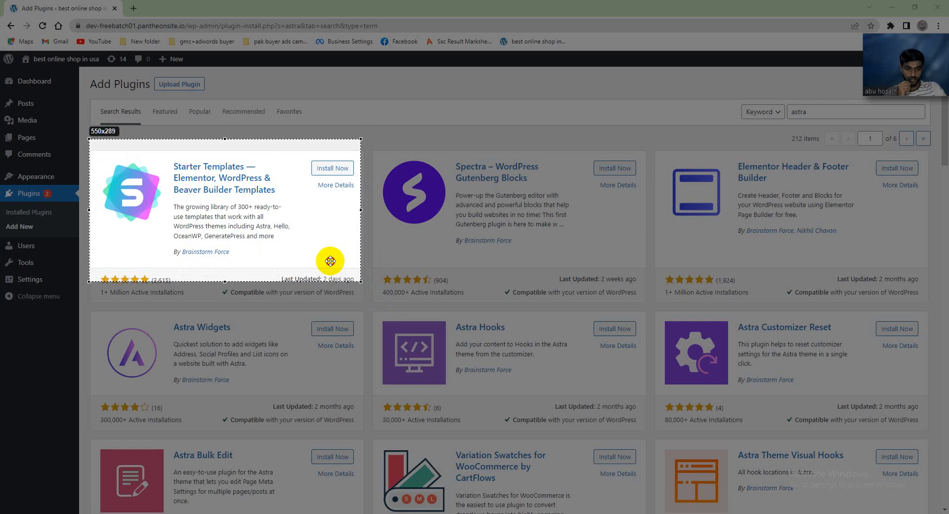
drag(330, 261, 330, 260)
mouse_move(307, 216)
mouse_down()
mouse_move(332, 221)
mouse_move(315, 212)
mouse_move(330, 208)
mouse_move(338, 169)
mouse_up()
click(376, 220)
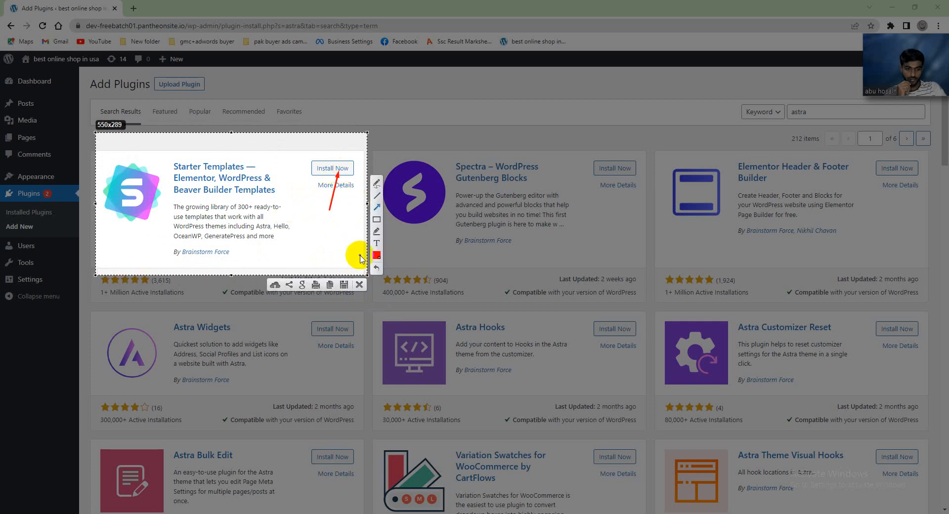
click(359, 285)
- Install and activate the Starter Templates plugin by Brainstorm Force
click(329, 168)
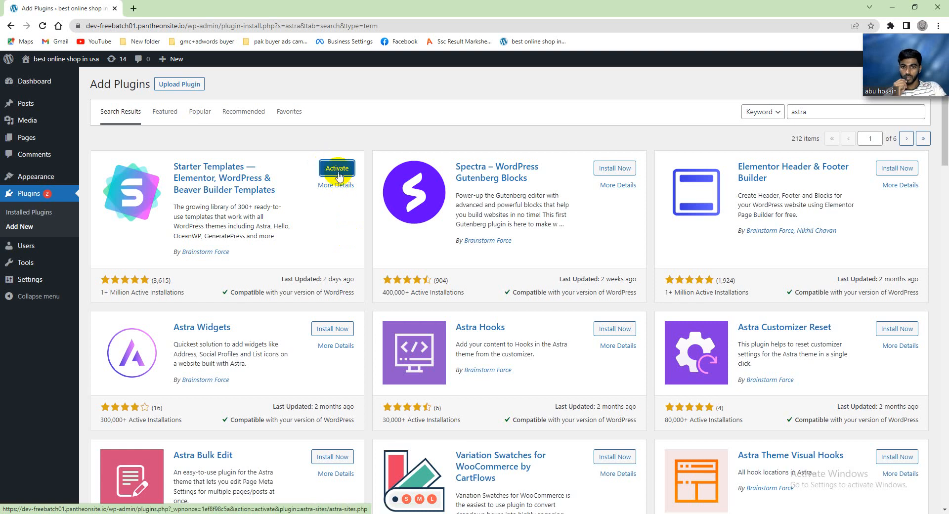
click(337, 170)
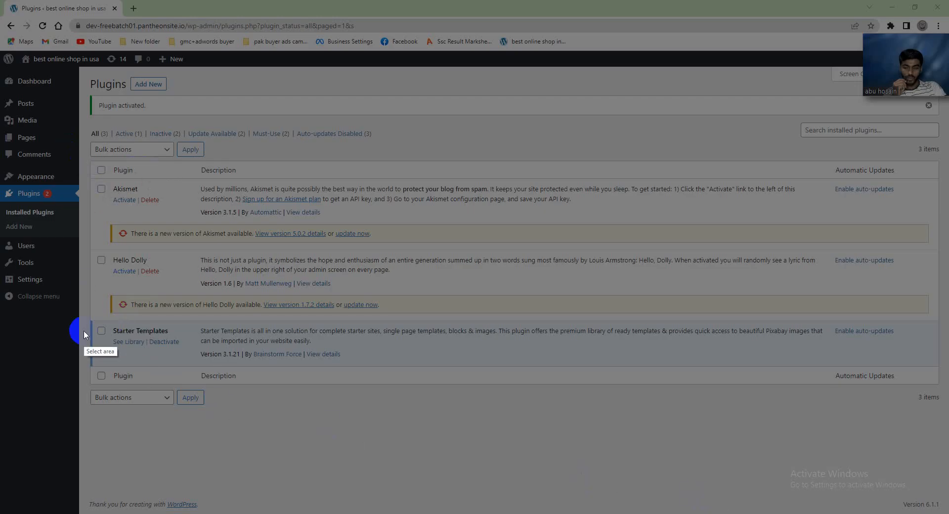
- Mark the See Library link of Starter Templates with an arrow and rectangle on a screen capture and discard the capture
drag(79, 308, 357, 373)
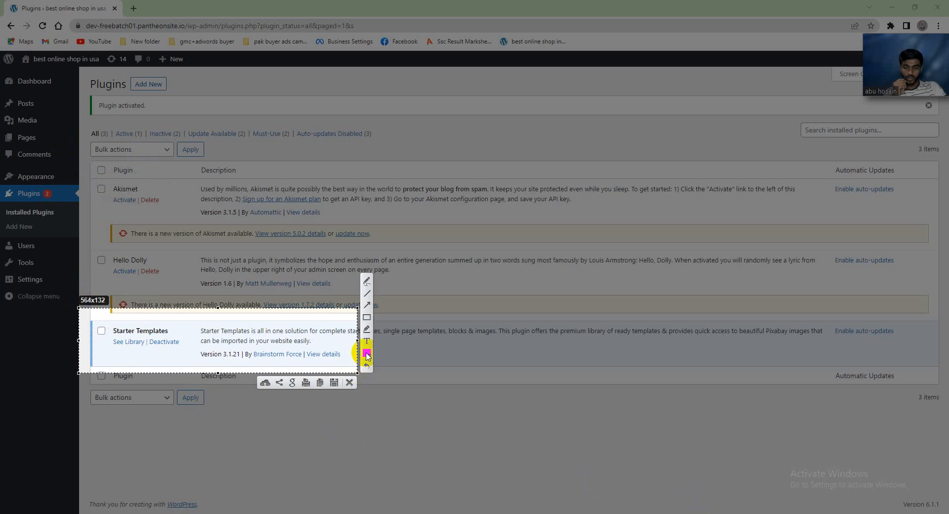
click(367, 317)
click(368, 305)
mouse_move(105, 365)
mouse_down()
mouse_move(122, 350)
mouse_move(152, 352)
mouse_up()
click(367, 318)
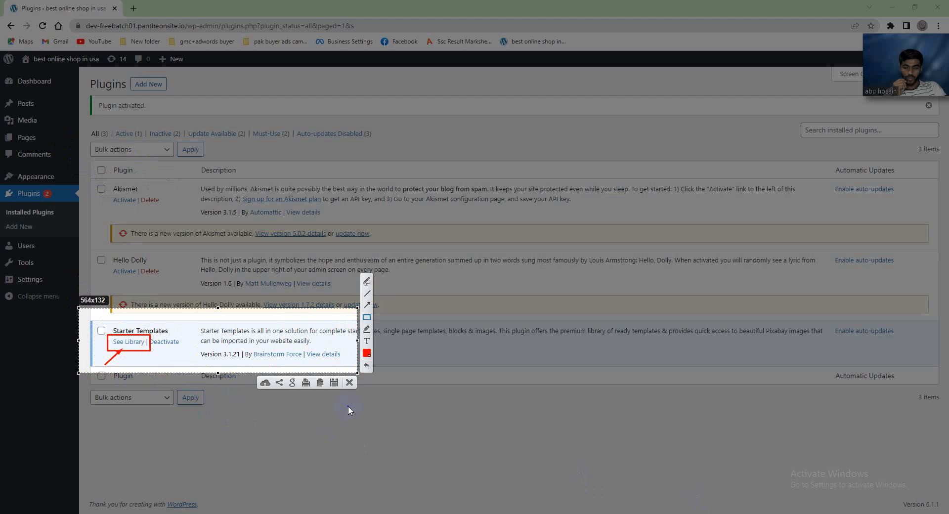
click(349, 382)
- Open the template library of the Starter Templates plugin
click(124, 341)
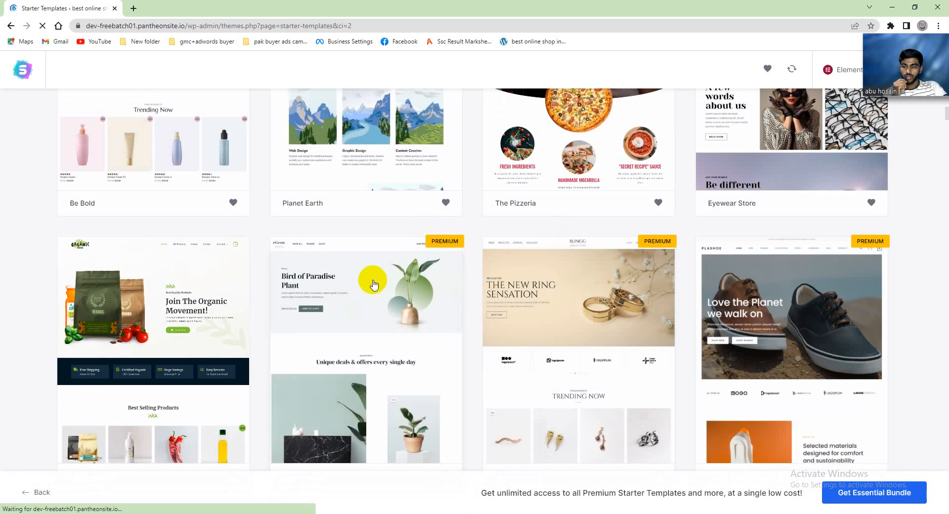
- Draw four red rectangles and an arrow around the website-type heading and category row on a screen capture and discard the capture
scroll(371, 280, up, 2)
scroll(373, 281, up, 9)
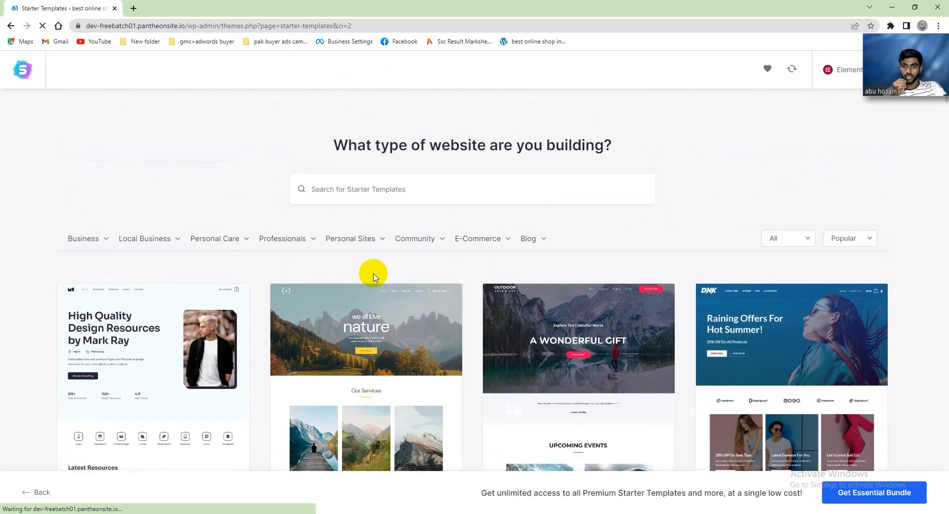
click(806, 459)
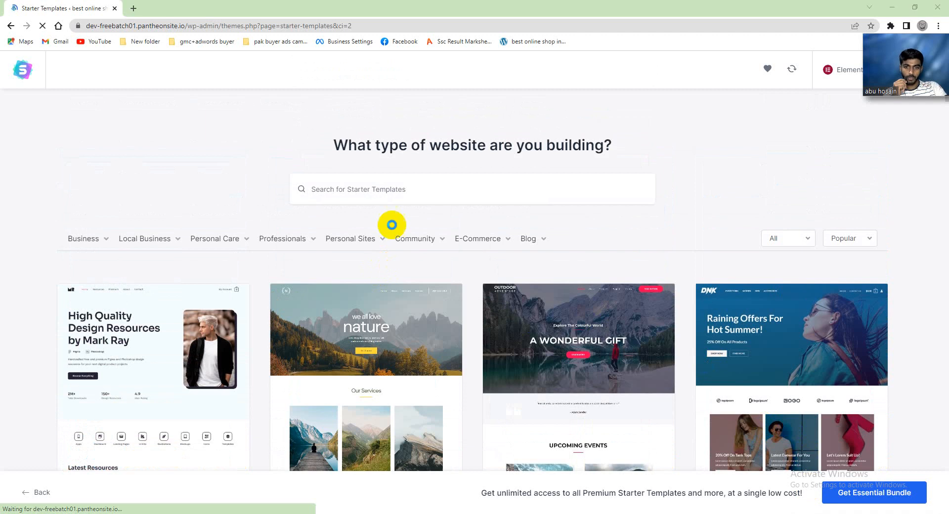
key(Print)
drag(257, 98, 586, 274)
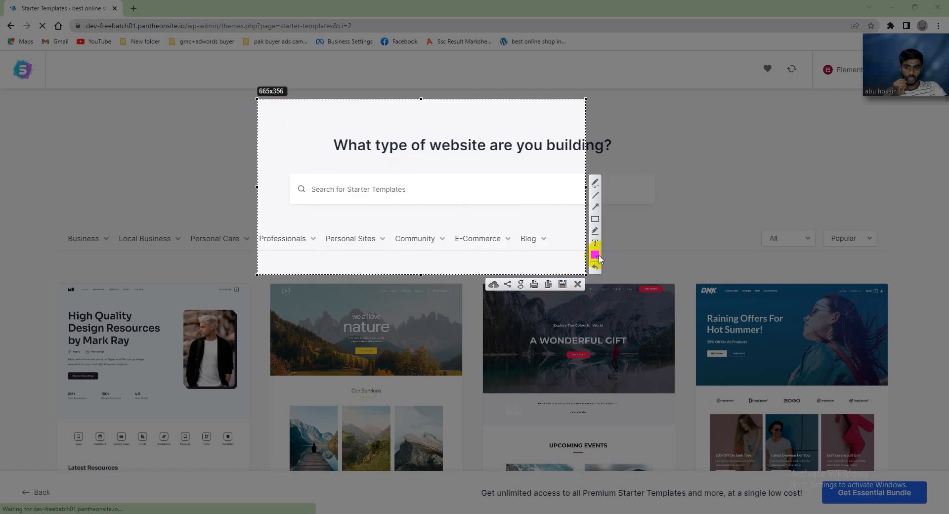
click(595, 219)
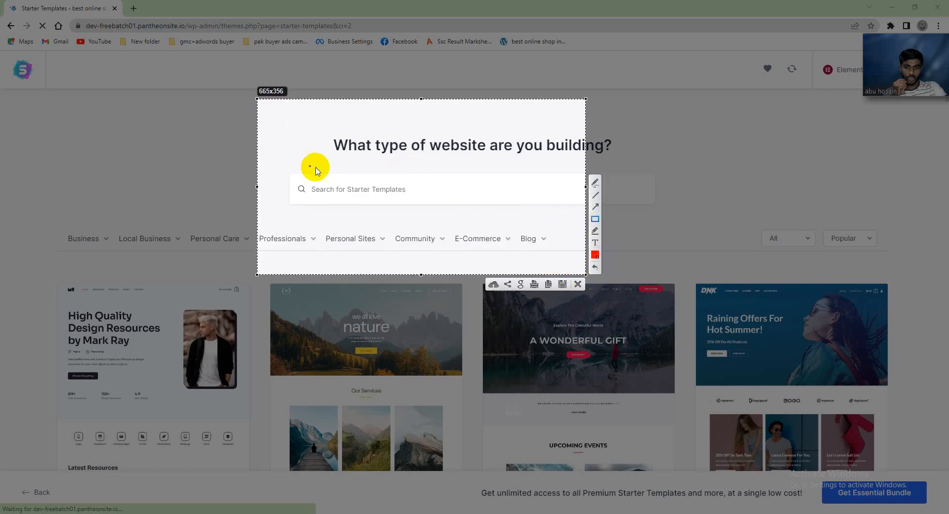
drag(306, 123, 470, 192)
drag(335, 197, 387, 204)
drag(312, 214, 481, 237)
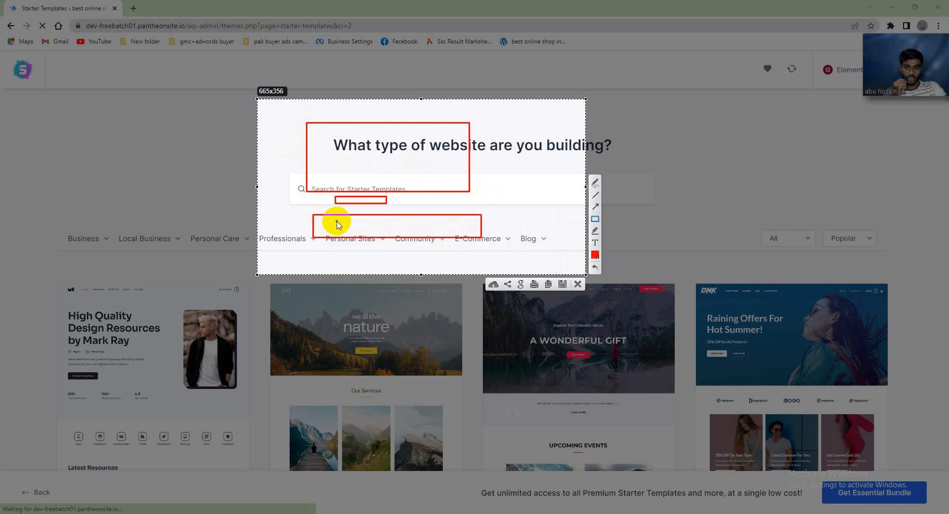
drag(336, 222, 429, 231)
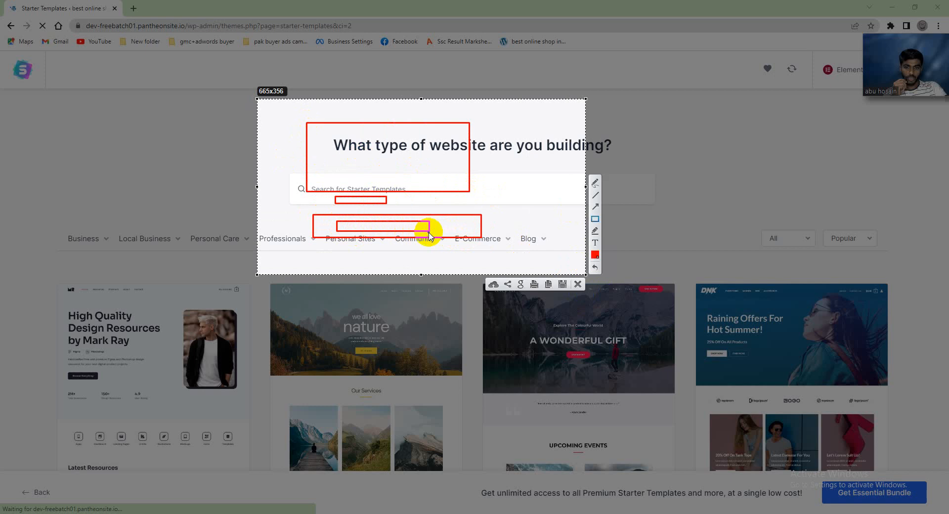
click(596, 208)
drag(330, 266, 365, 243)
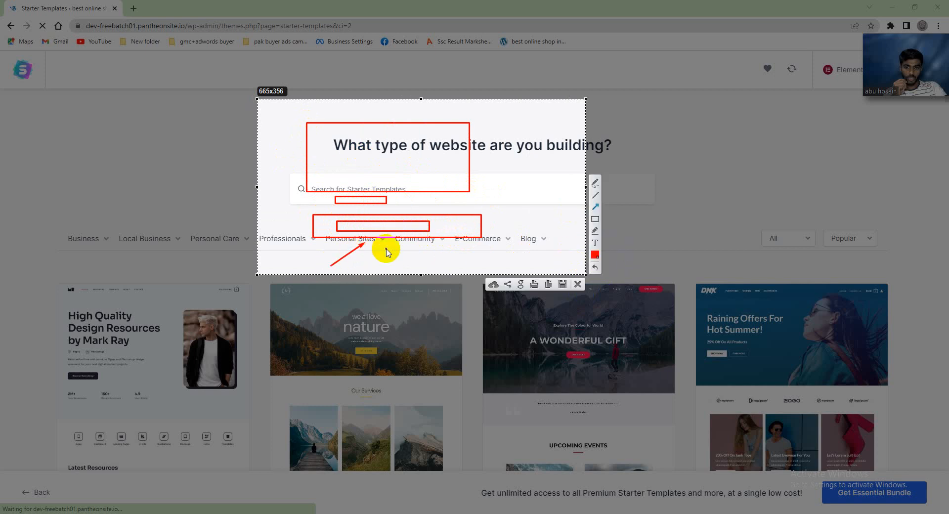
click(577, 284)
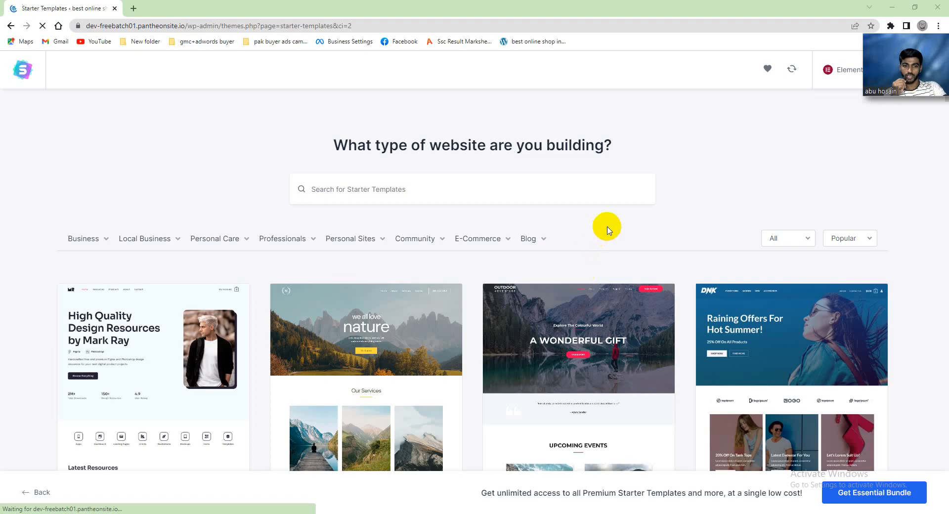
- Sketch three side-by-side red rectangles, a small one inside the middle one and an arrow on a screen capture, and discard the capture
key(Print)
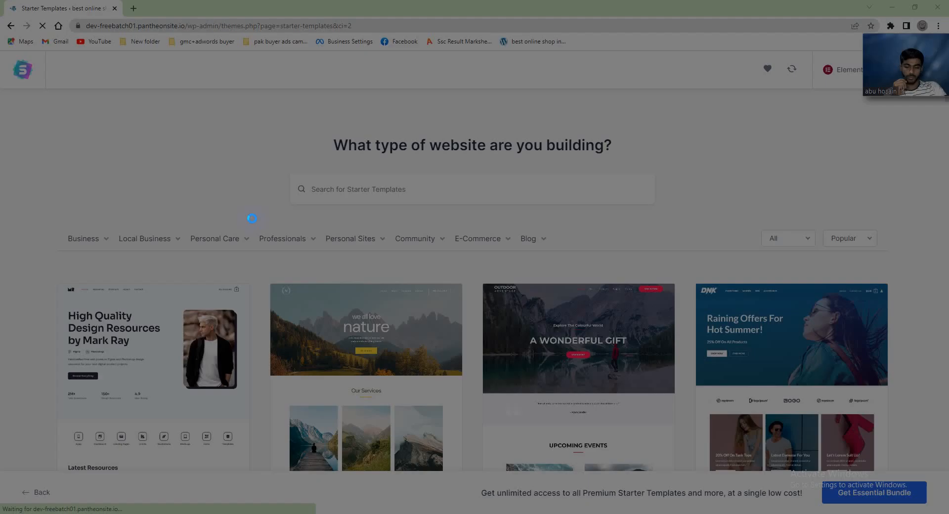
drag(9, 97, 385, 243)
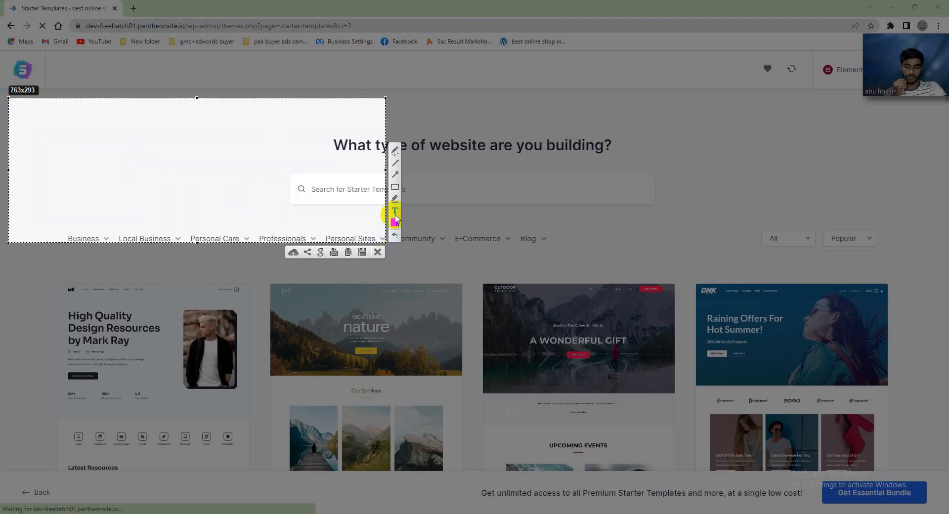
click(395, 188)
mouse_move(38, 122)
mouse_down()
mouse_move(61, 157)
mouse_move(66, 187)
mouse_move(76, 186)
mouse_up()
drag(111, 169, 122, 186)
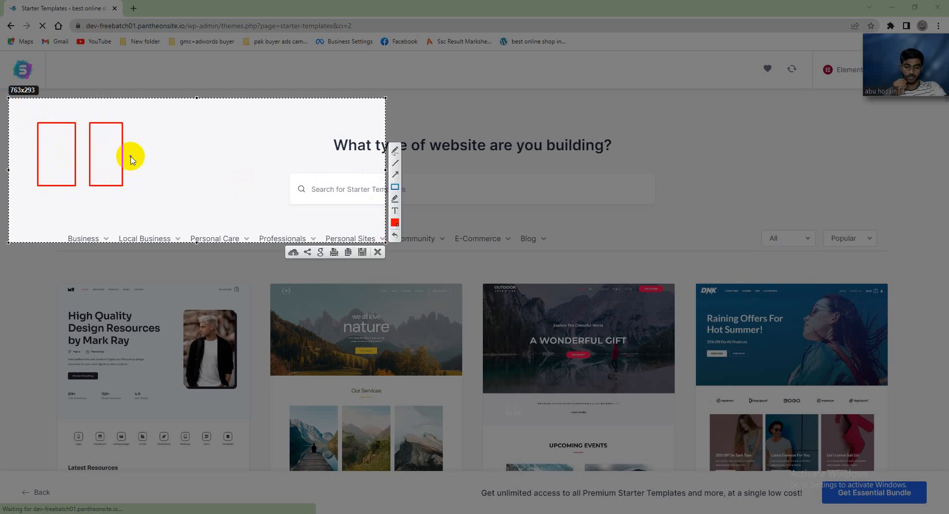
drag(133, 119, 180, 185)
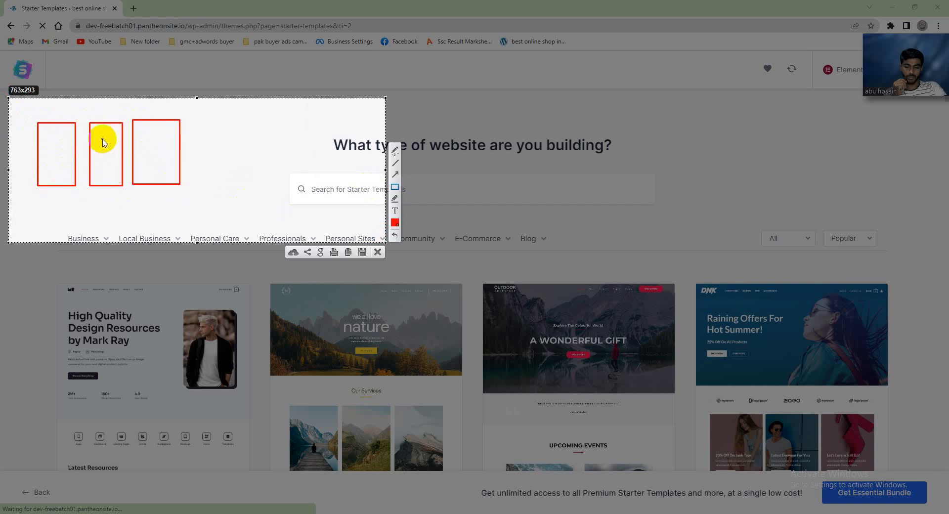
drag(103, 140, 108, 164)
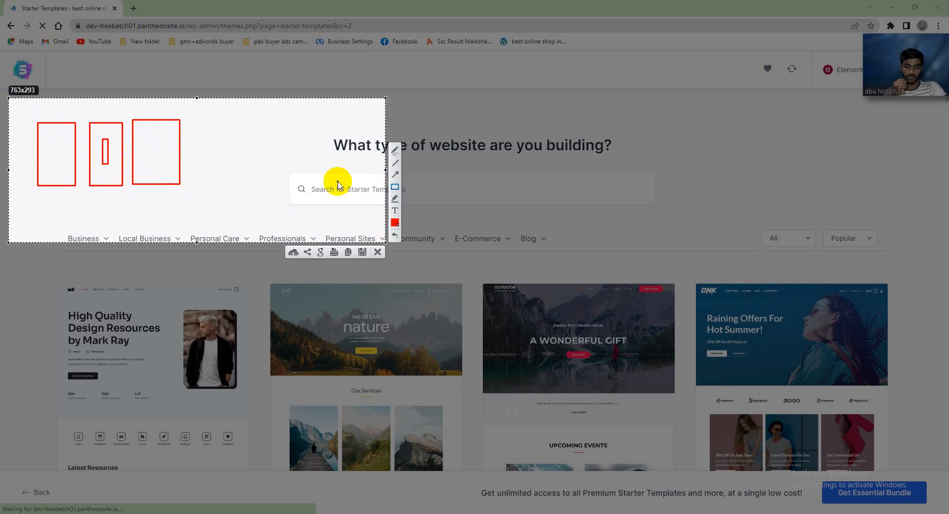
click(395, 176)
drag(87, 217, 106, 170)
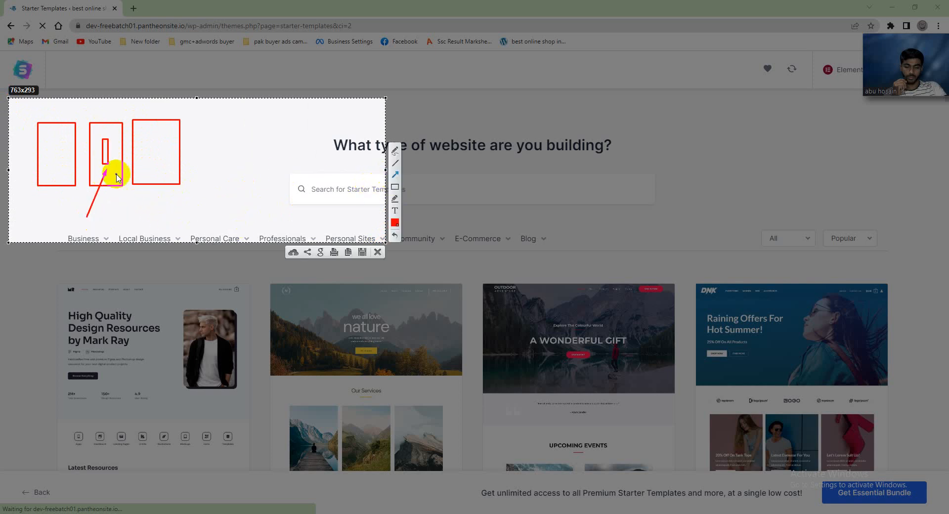
click(377, 254)
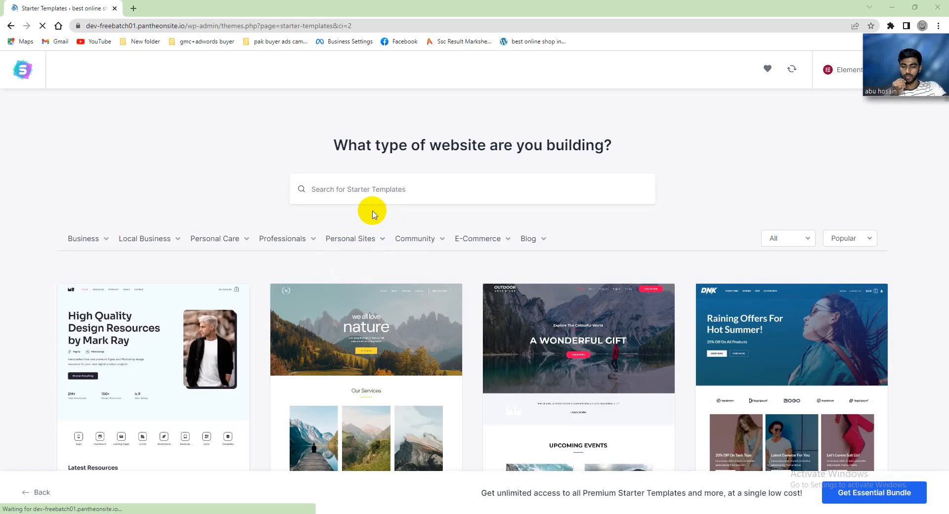
- Examine the template library, comparing the free designs with those marked Premium
scroll(372, 213, down, 9)
scroll(314, 328, up, 8)
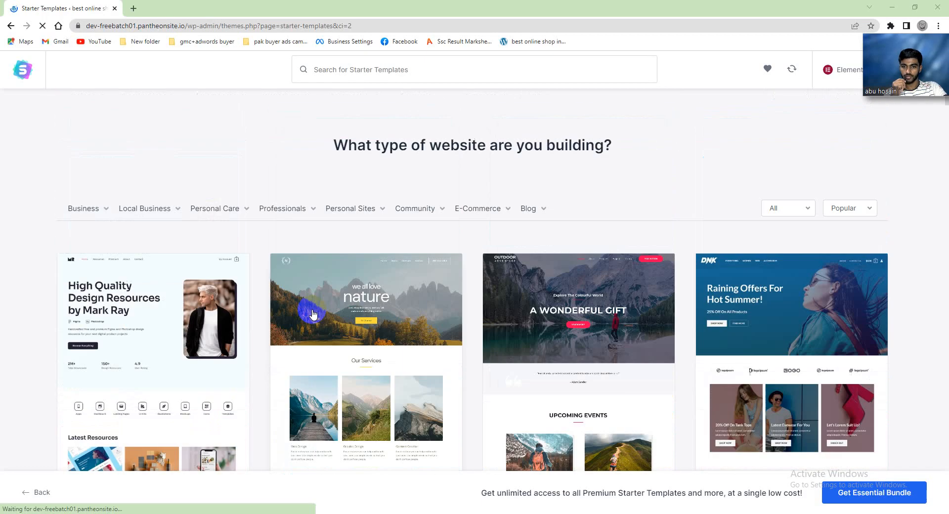
scroll(313, 314, up, 1)
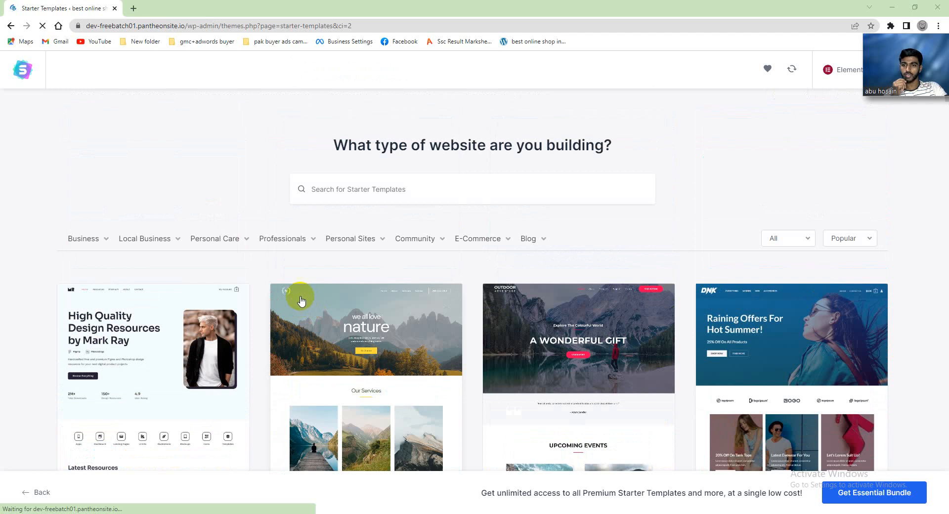
scroll(291, 272, down, 9)
scroll(259, 314, up, 9)
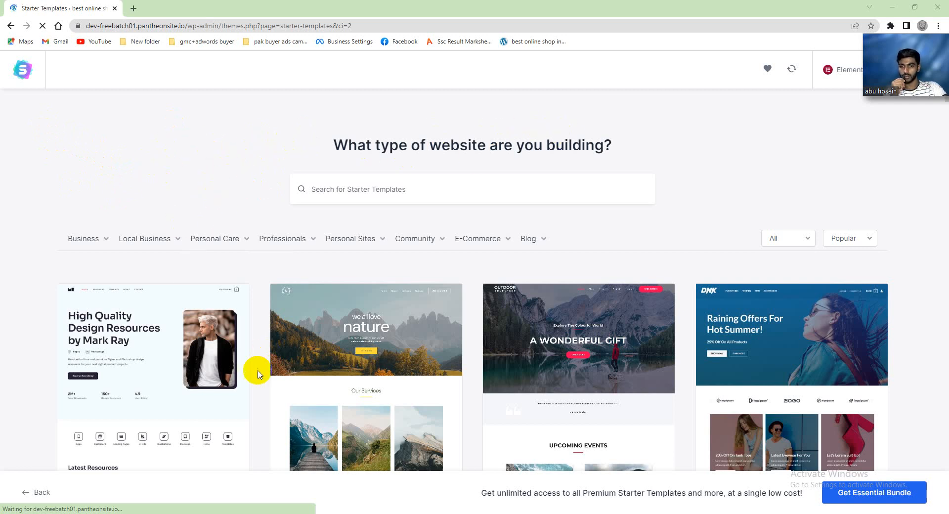
scroll(277, 365, down, 10)
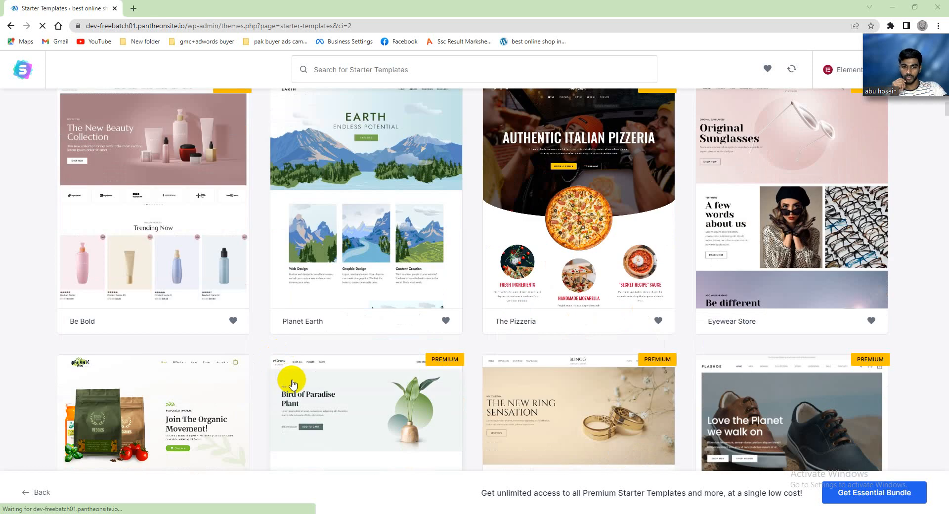
scroll(296, 375, up, 10)
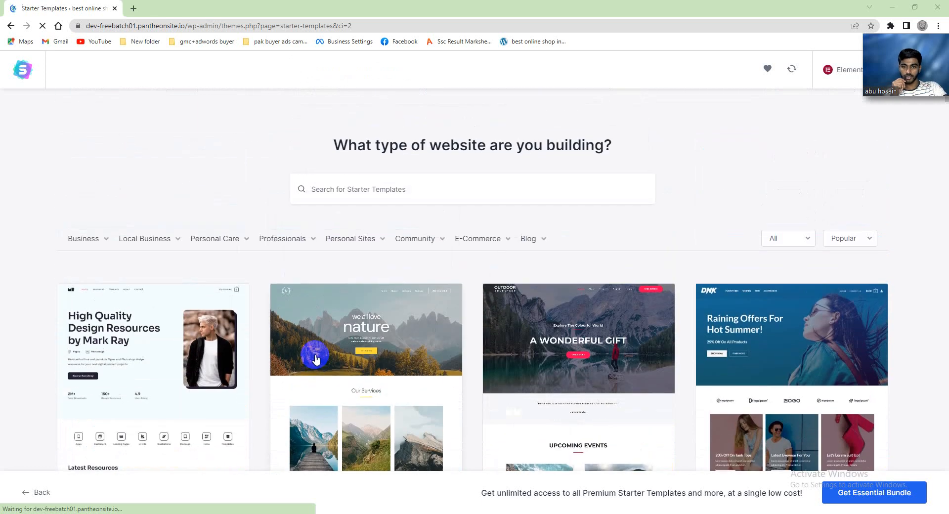
scroll(358, 352, down, 3)
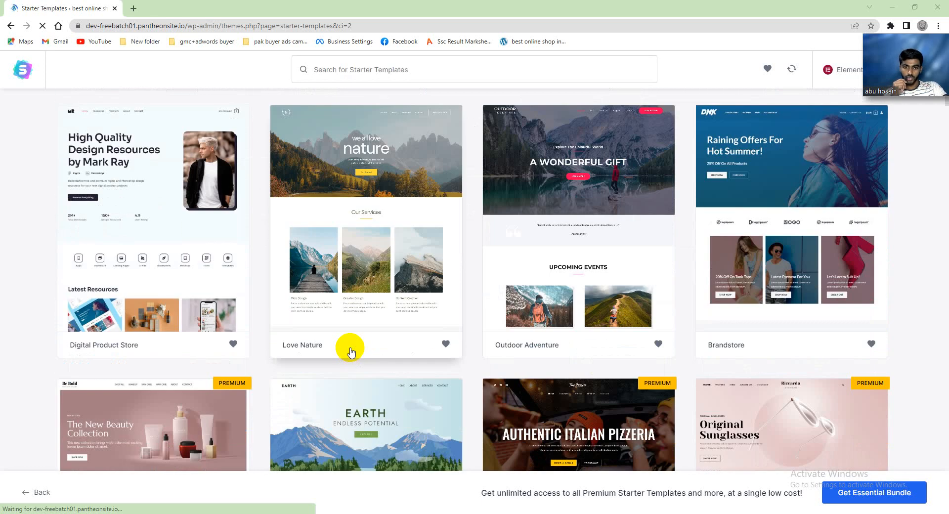
scroll(403, 338, down, 3)
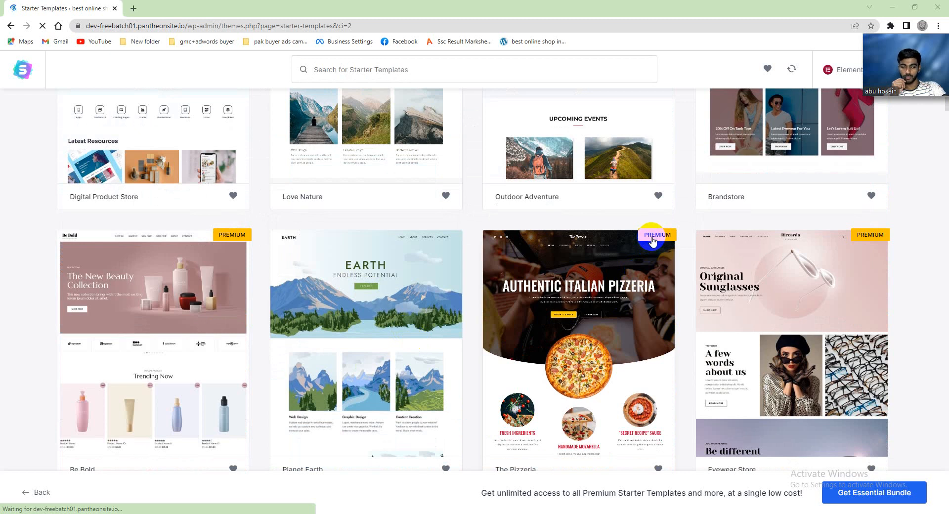
scroll(652, 240, down, 8)
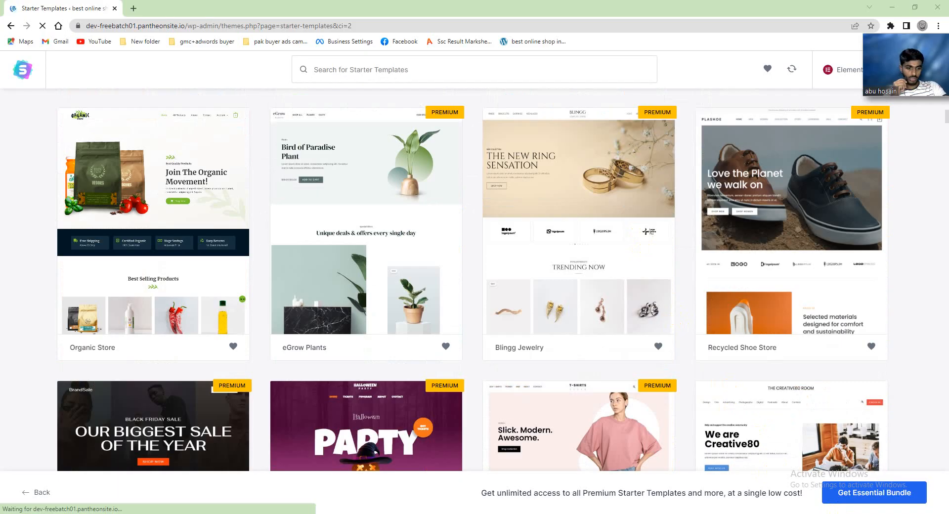
- Mark the Organic Store template on a screen capture and discard the capture
key(Print)
drag(33, 98, 263, 374)
mouse_move(207, 322)
mouse_down()
mouse_move(188, 313)
mouse_move(205, 314)
mouse_move(200, 332)
mouse_move(172, 293)
mouse_move(184, 291)
mouse_up()
click(241, 368)
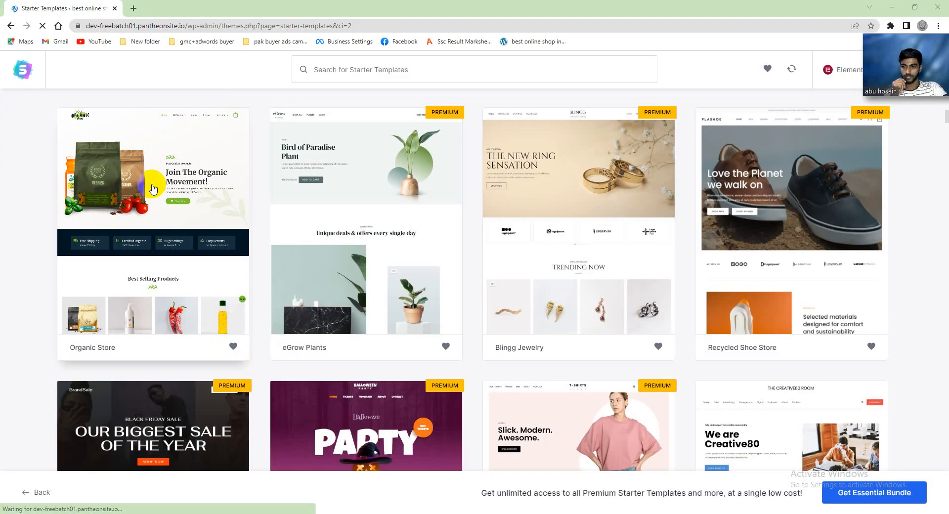
- Select the free Organic Store template and look through its preview down to the Best Selling Products section
click(152, 187)
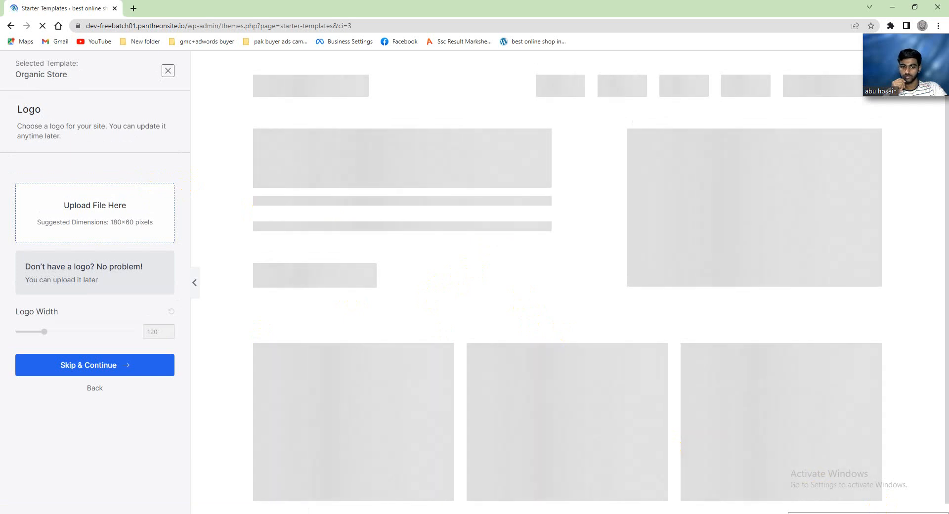
scroll(595, 324, down, 6)
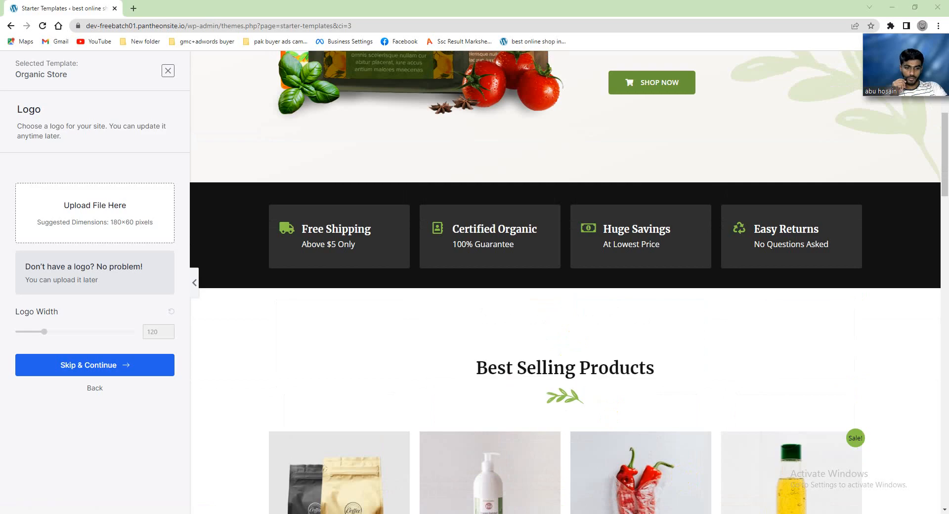
- Mark the Skip & Continue option with a red rectangle and arrow on a screen capture and discard the capture
key(Print)
drag(4, 340, 249, 429)
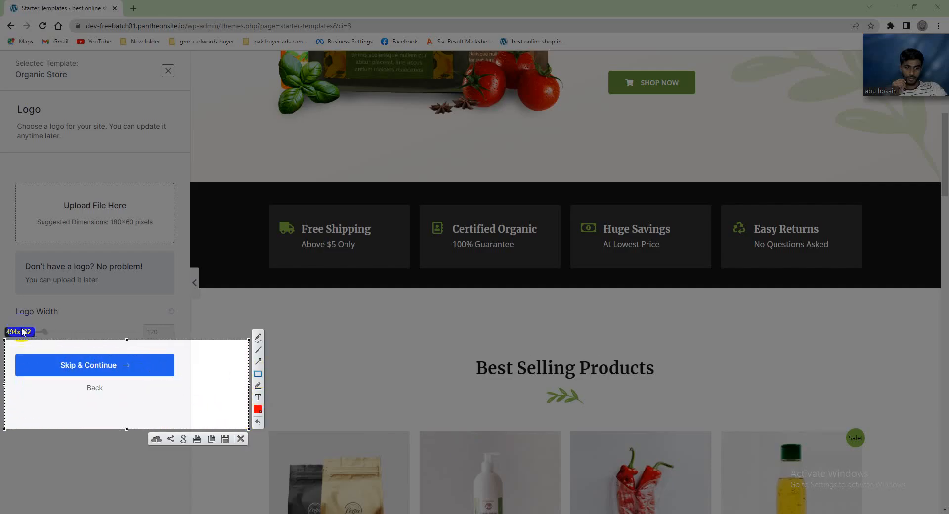
mouse_move(21, 347)
mouse_down()
mouse_move(120, 364)
mouse_move(128, 376)
mouse_up()
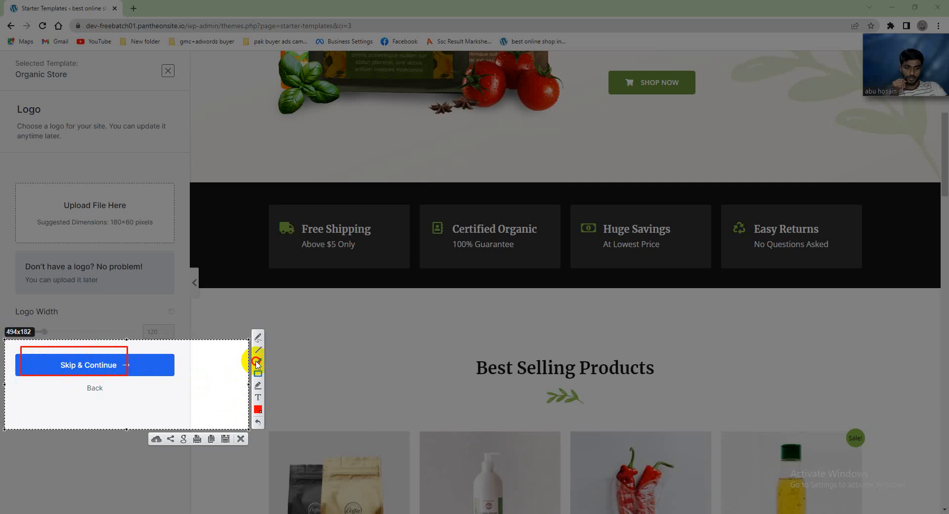
drag(33, 413, 58, 381)
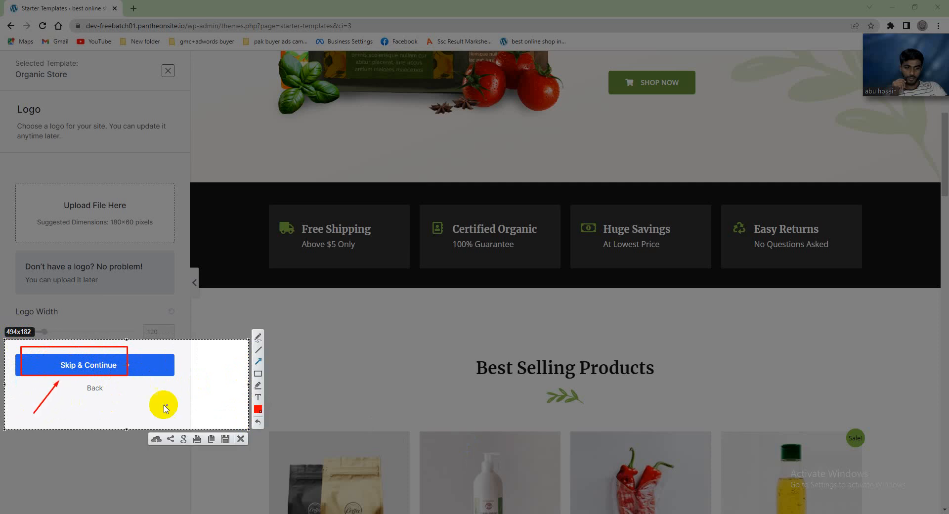
click(241, 438)
- Skip the logo upload and go on to the Colors & Fonts options of the Organic Store template
click(99, 367)
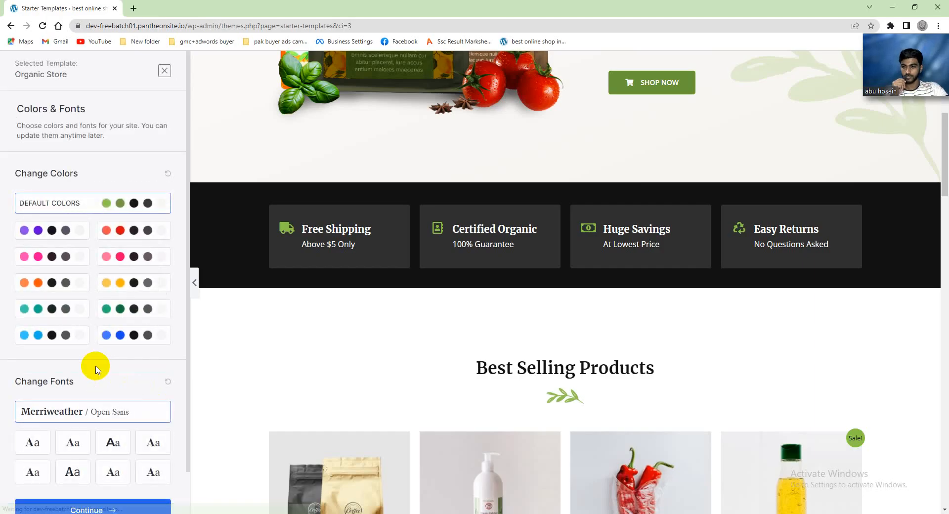
scroll(79, 267, down, 1)
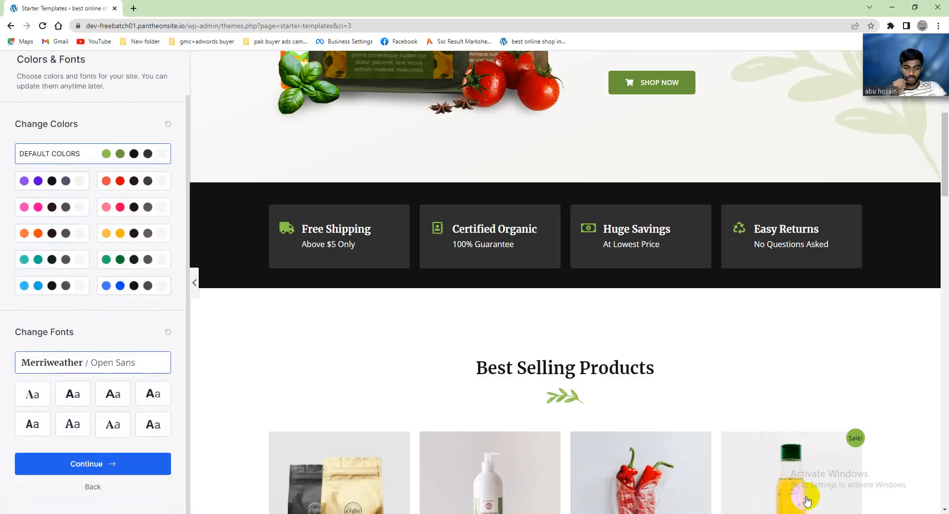
- Point a red arrow at the Continue option under the font choices on a screen capture and discard the capture
key(Print)
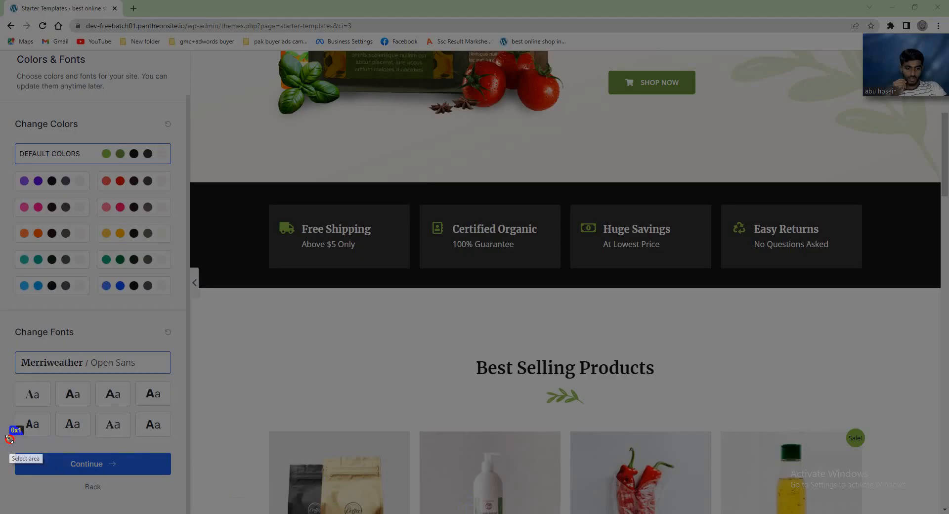
drag(9, 437, 192, 496)
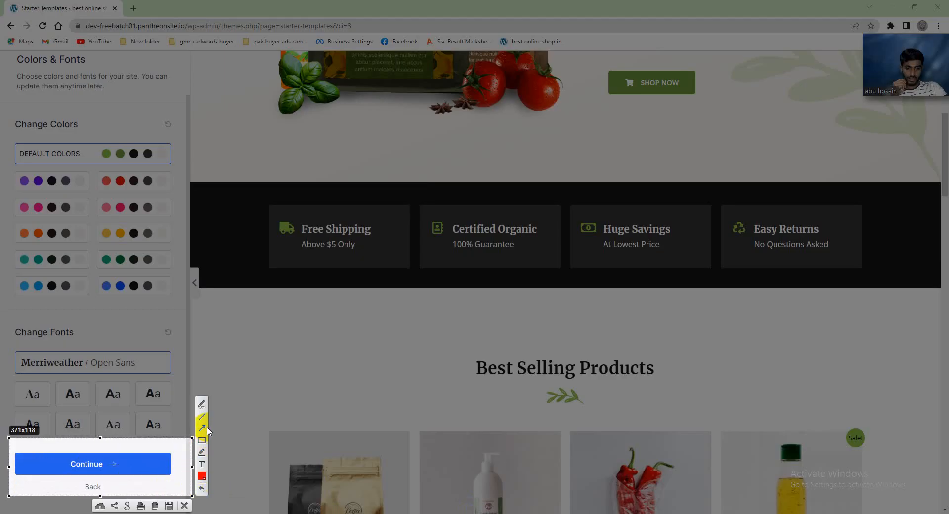
drag(54, 495, 65, 479)
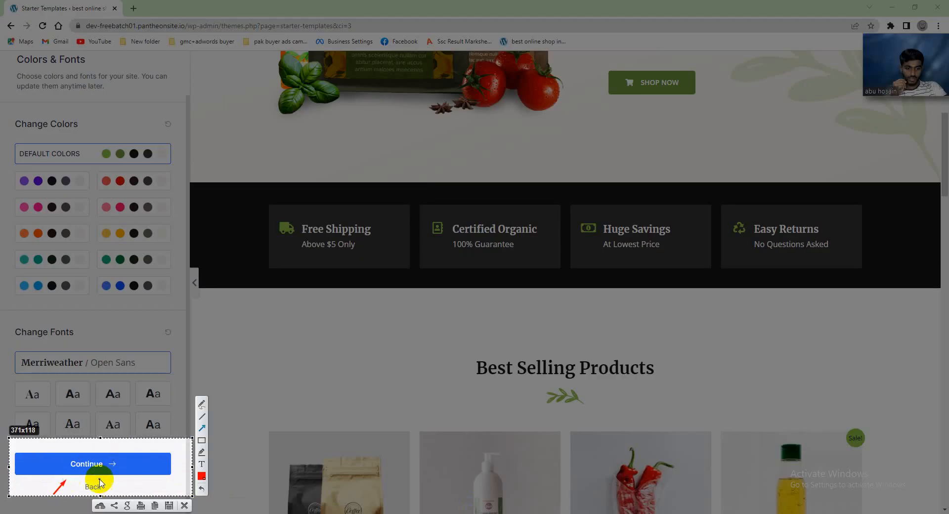
click(184, 505)
- Keep the default colors and the Merriweather / Open Sans fonts and proceed to the final setup form
click(110, 463)
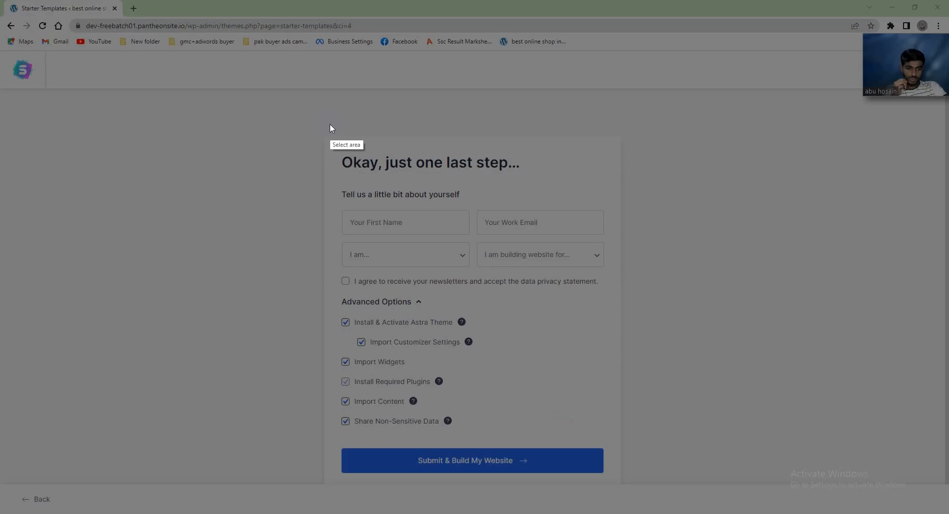
- Mark the experience level and website purpose fields with red rectangles on a screen capture and discard the capture
drag(326, 121, 684, 513)
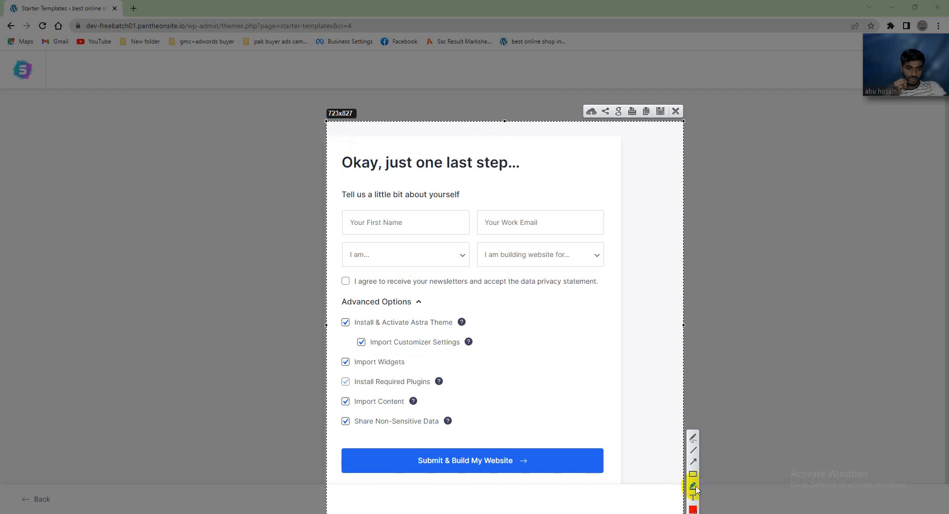
click(693, 474)
mouse_move(340, 243)
mouse_down()
mouse_move(448, 267)
mouse_move(609, 272)
mouse_up()
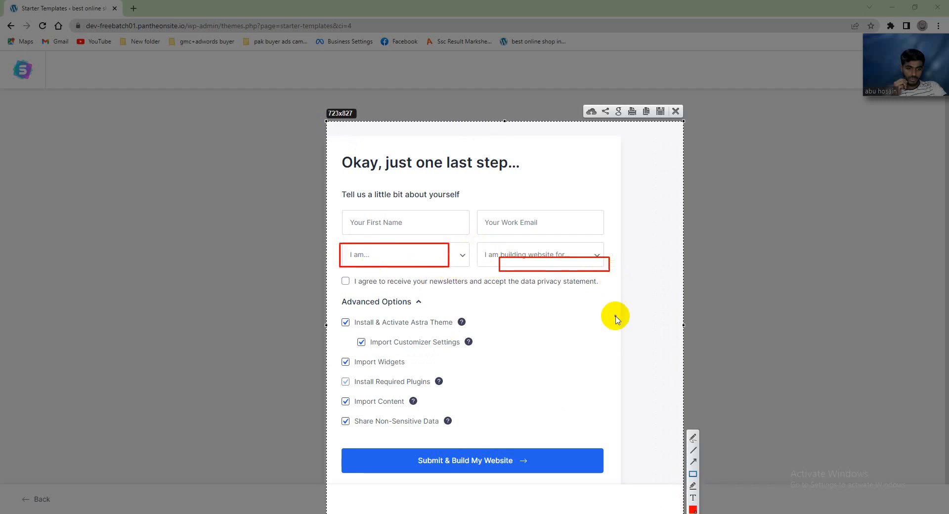
click(675, 111)
- Set the experience level to Beginner and the website purpose to Myself/My Company, and accept the newsletter and data privacy statement
click(458, 263)
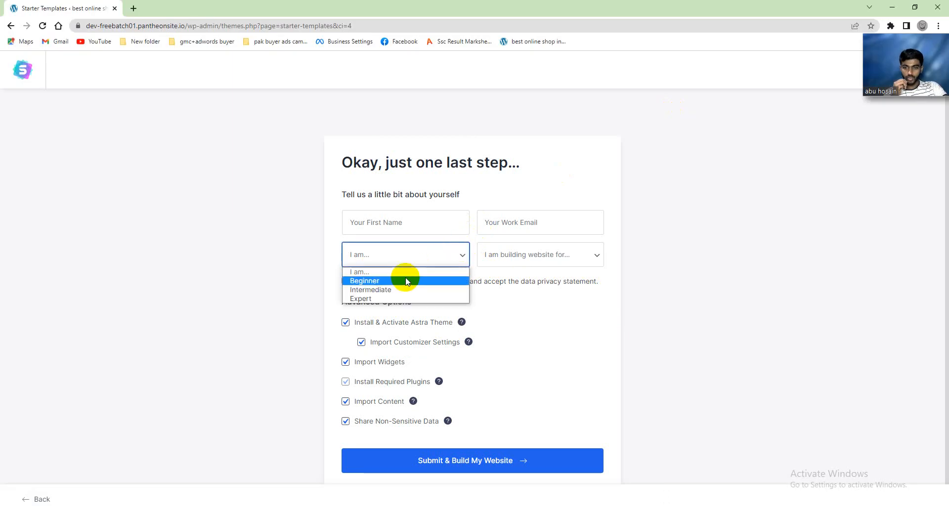
click(382, 286)
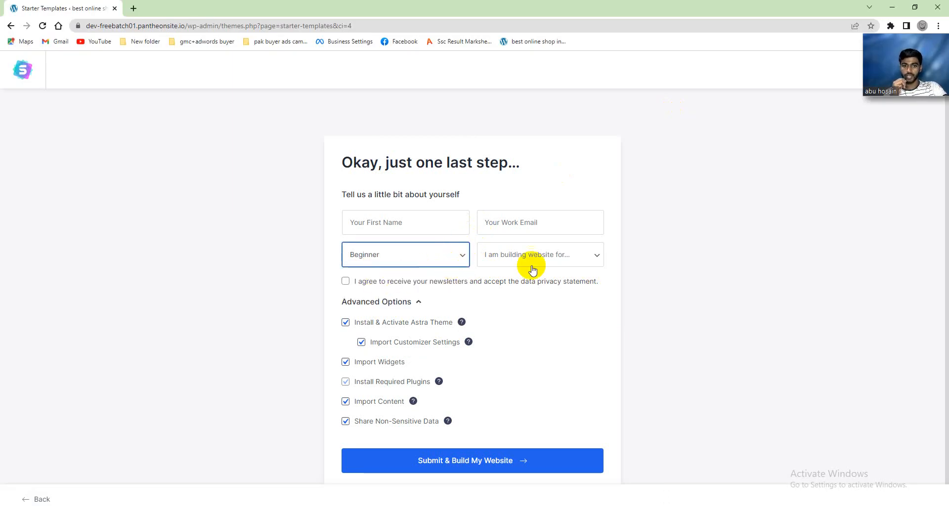
click(571, 256)
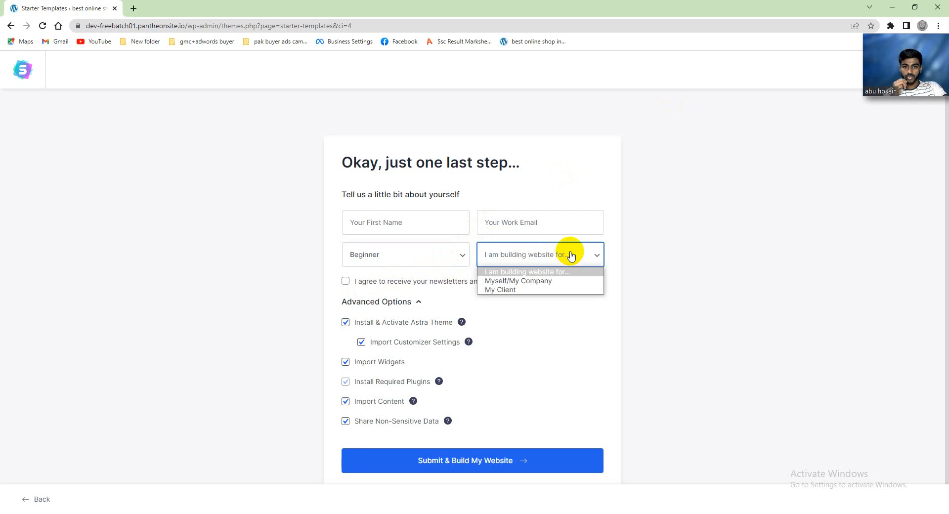
click(511, 280)
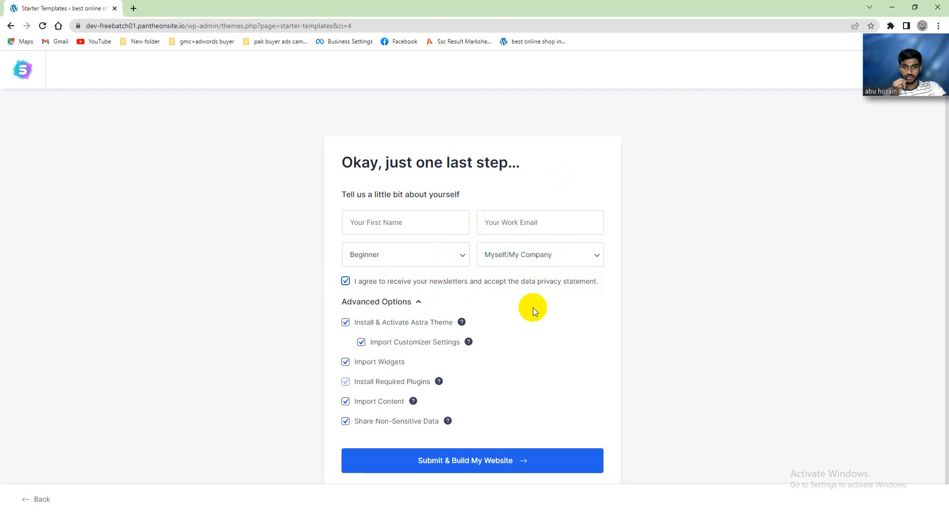
scroll(514, 358, down, 1)
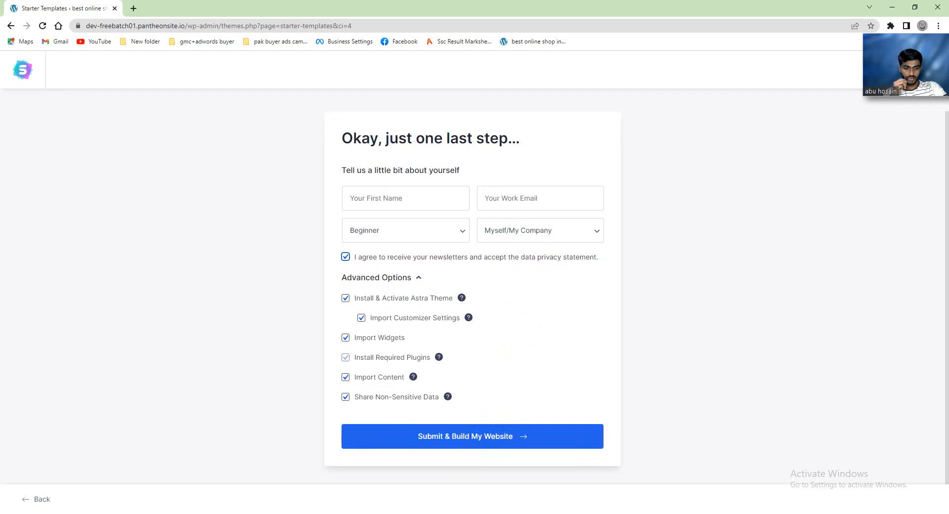
- Capture the screen area around the Submit & Build My Website option and discard the capture
key(Print)
drag(394, 419, 540, 455)
click(573, 483)
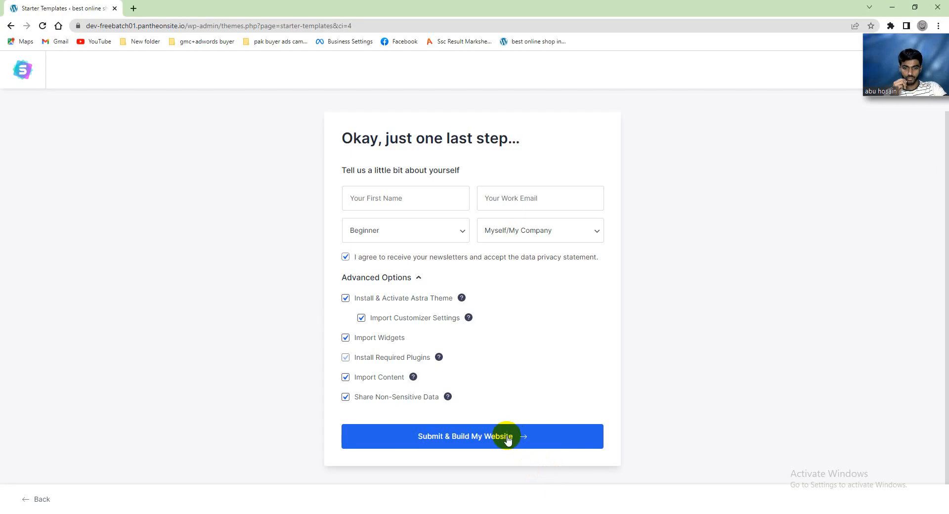
- Submit the setup form to build the website and look over the completion page
click(508, 439)
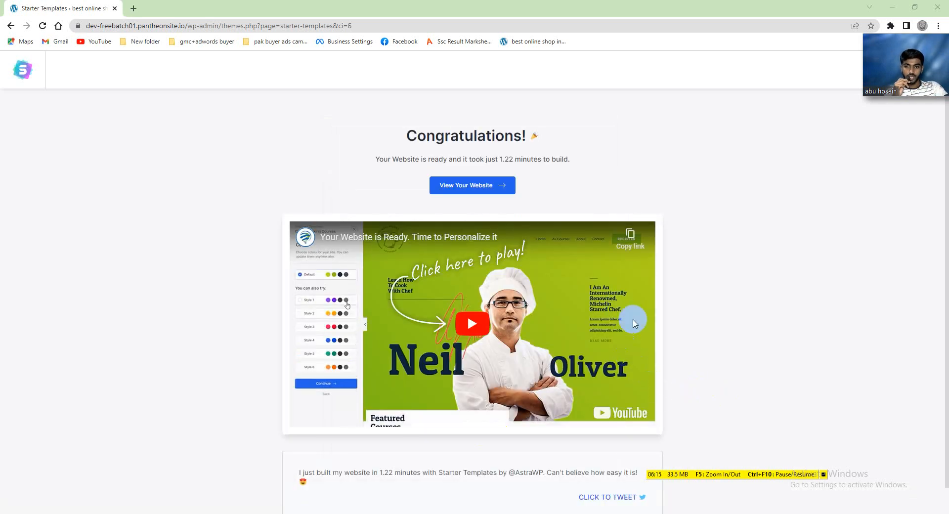
scroll(713, 366, down, 1)
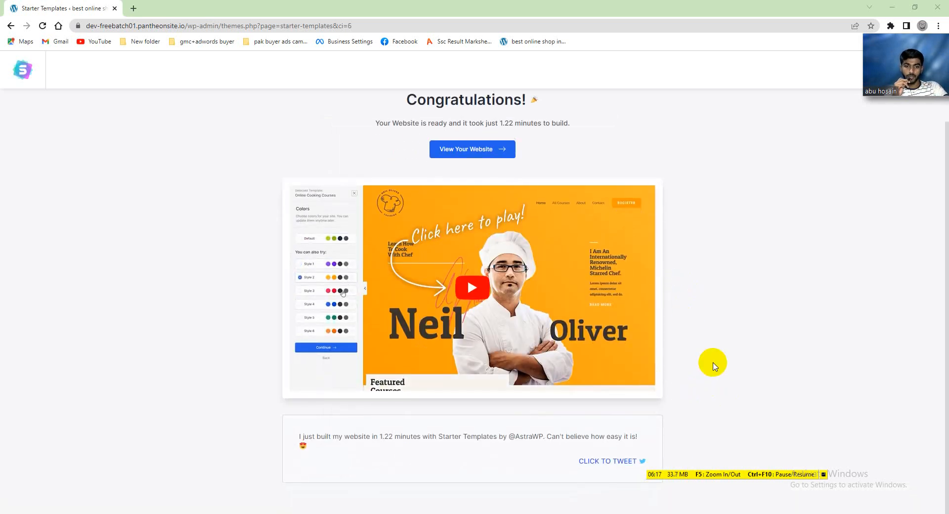
scroll(713, 366, up, 1)
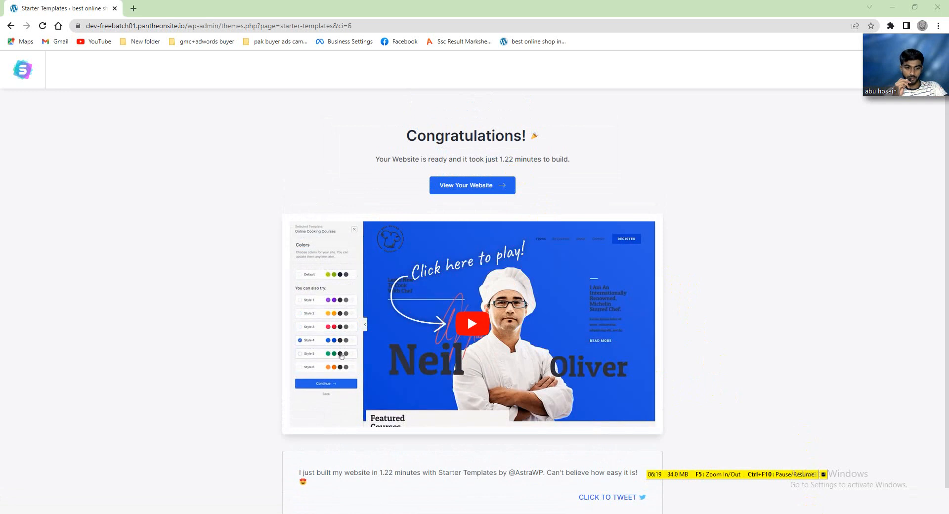
- Mark the Congratulations message with a red rectangle and arrow on a screen capture and discard the capture
key(Print)
mouse_move(240, 94)
mouse_down()
mouse_move(659, 442)
mouse_move(716, 469)
mouse_up()
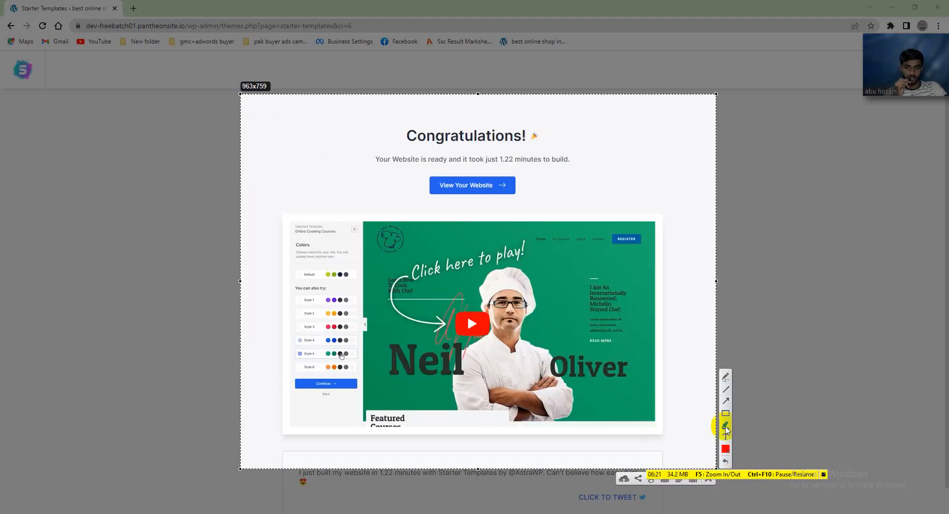
drag(372, 111, 547, 213)
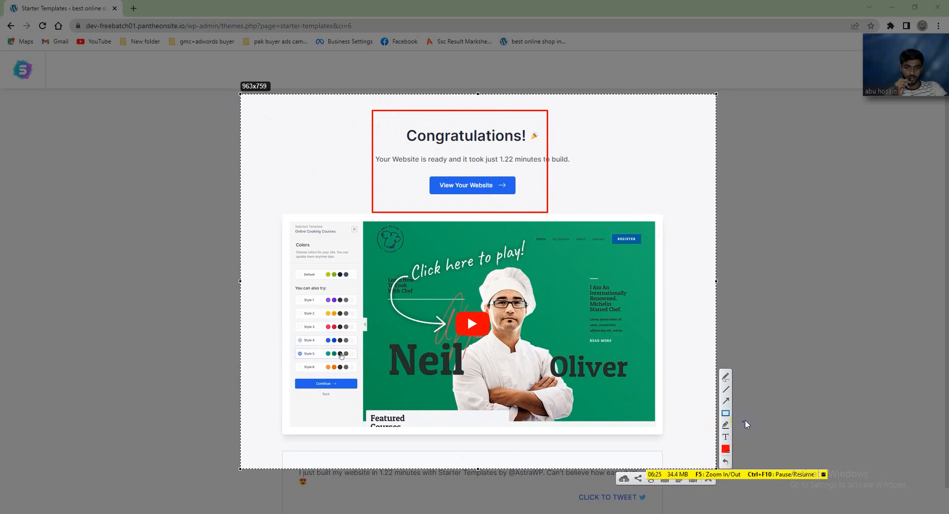
drag(639, 153, 530, 191)
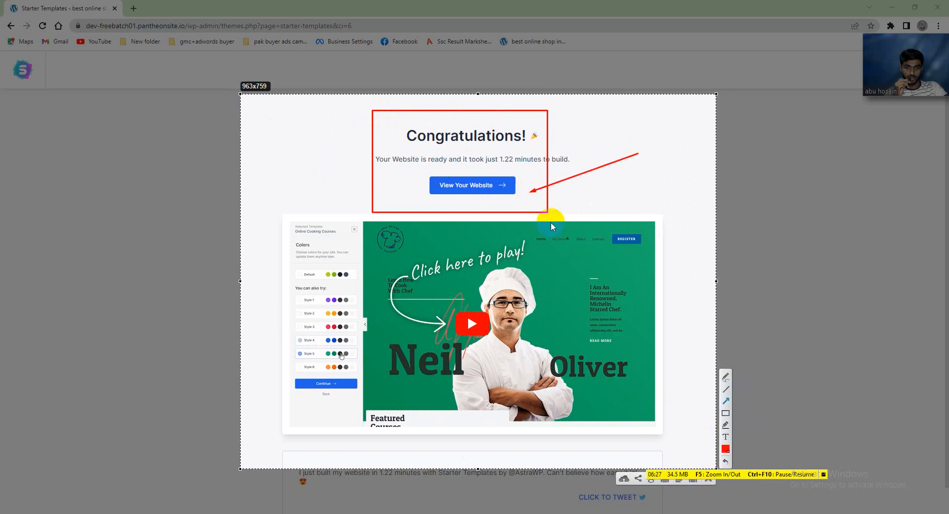
click(708, 482)
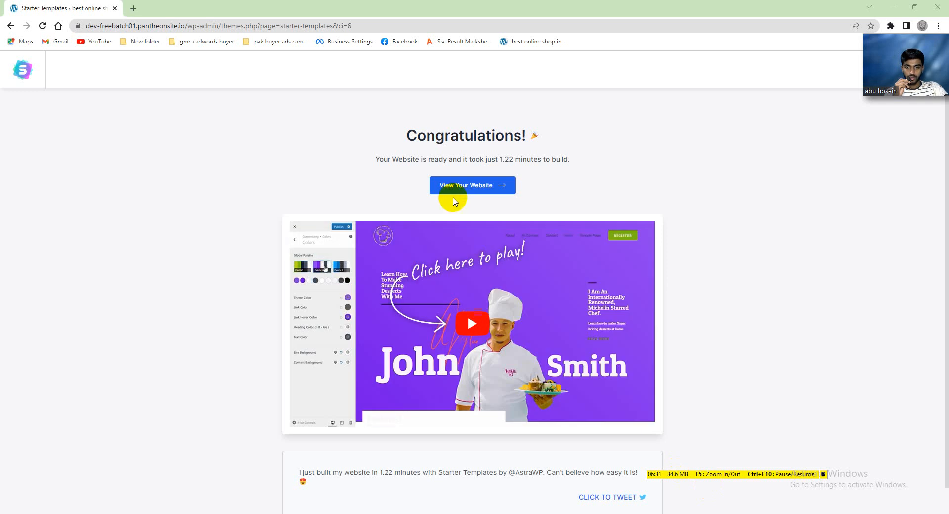
- View the finished website, look through the home page sections and try the hero banner's Shop Now link
click(465, 191)
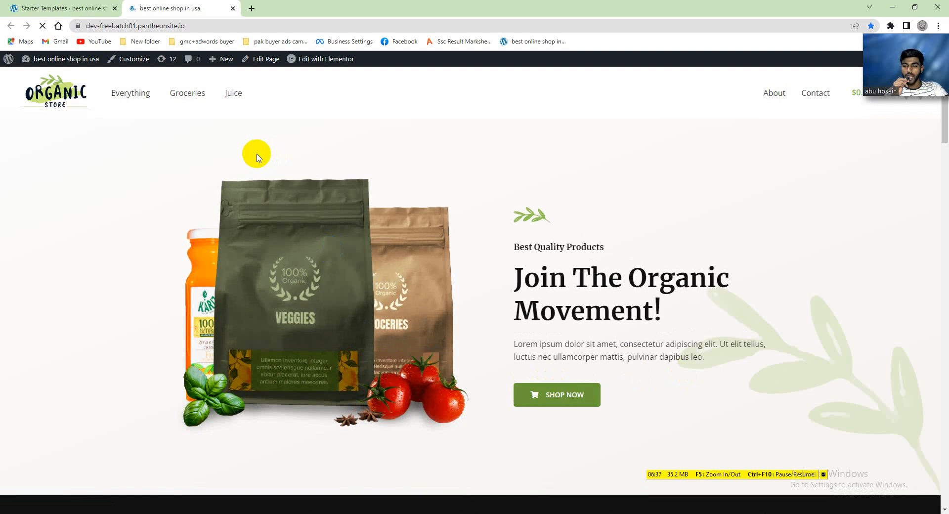
scroll(257, 157, down, 20)
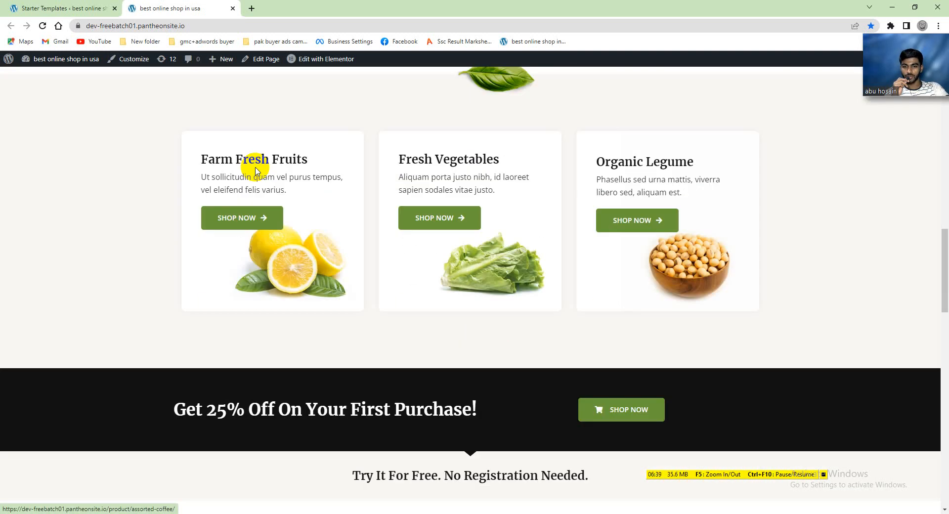
scroll(256, 170, down, 10)
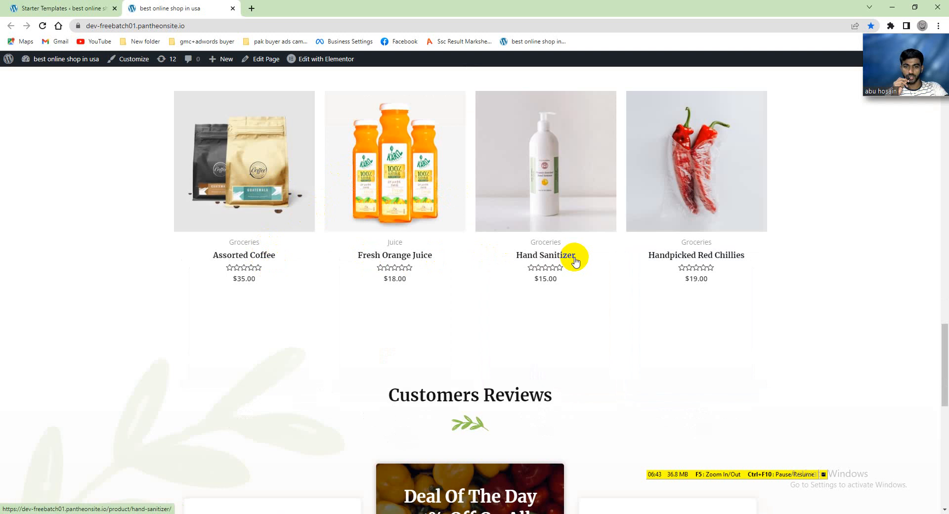
scroll(542, 269, down, 10)
scroll(530, 276, up, 6)
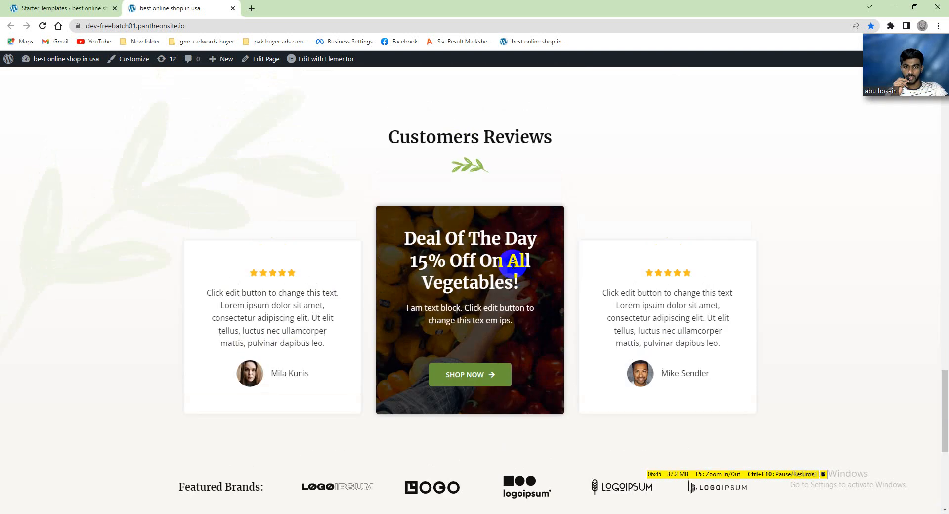
scroll(513, 264, up, 15)
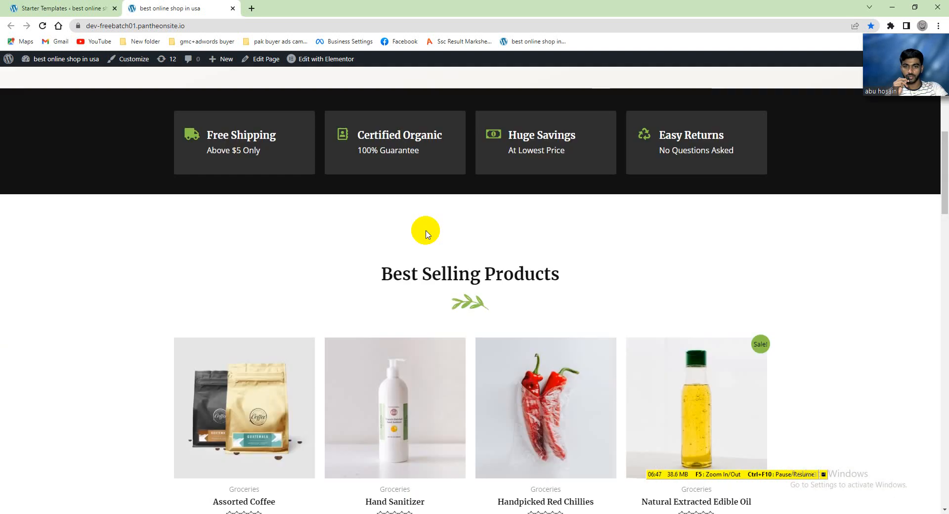
scroll(425, 230, up, 10)
scroll(445, 235, down, 3)
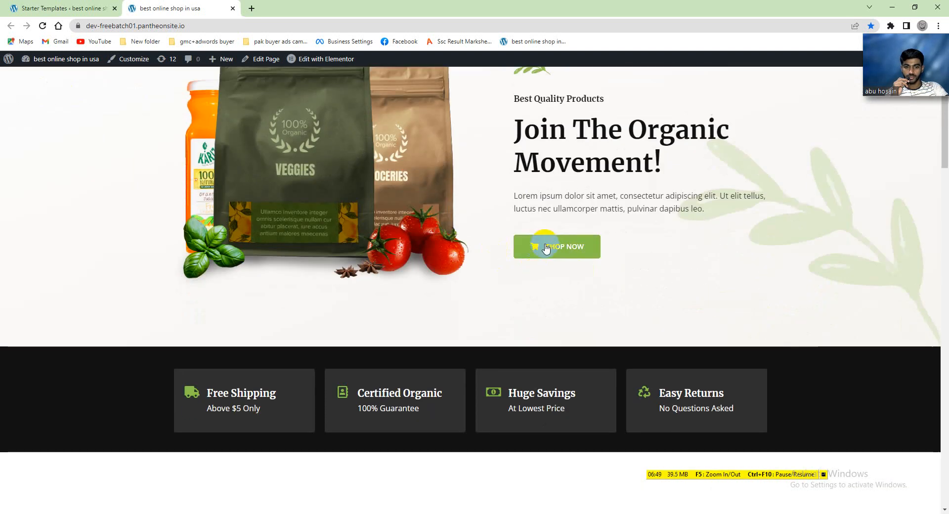
click(546, 247)
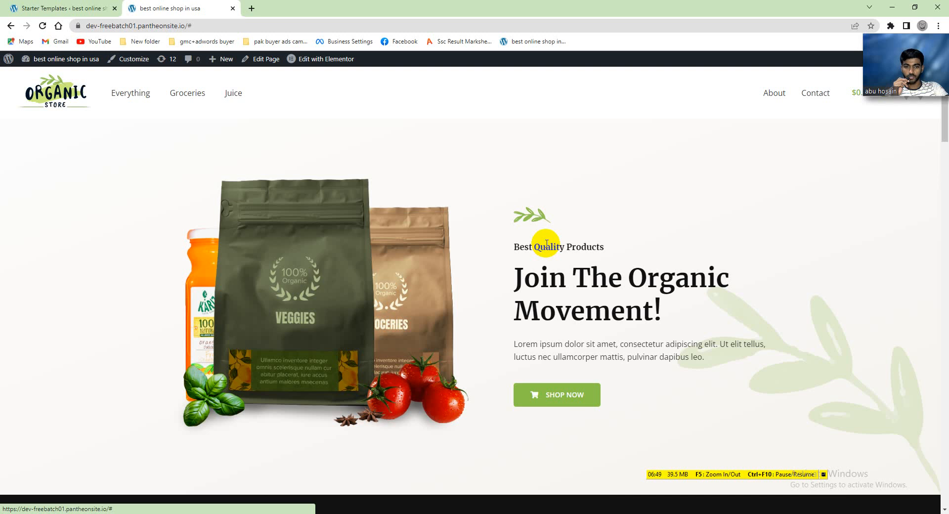
- Open the Groceries category of the shop and look through its products
click(202, 97)
click(210, 102)
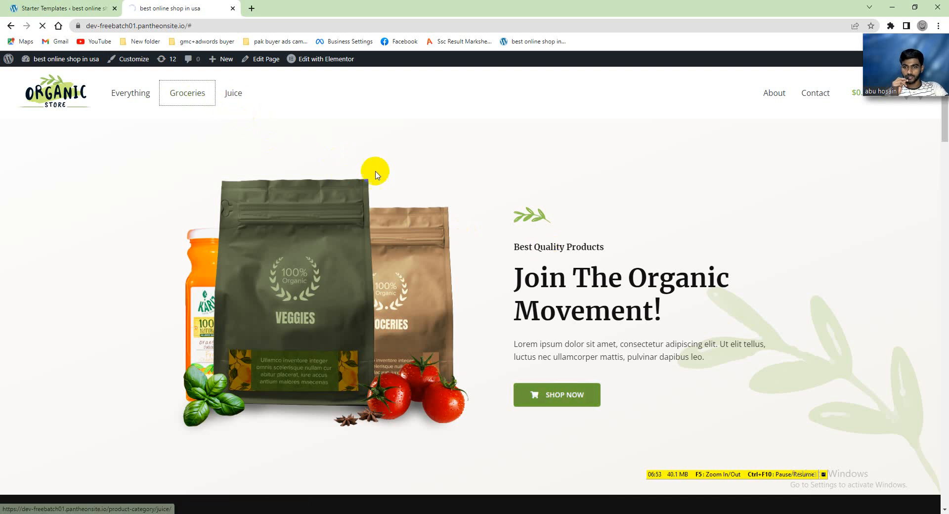
scroll(479, 205, down, 5)
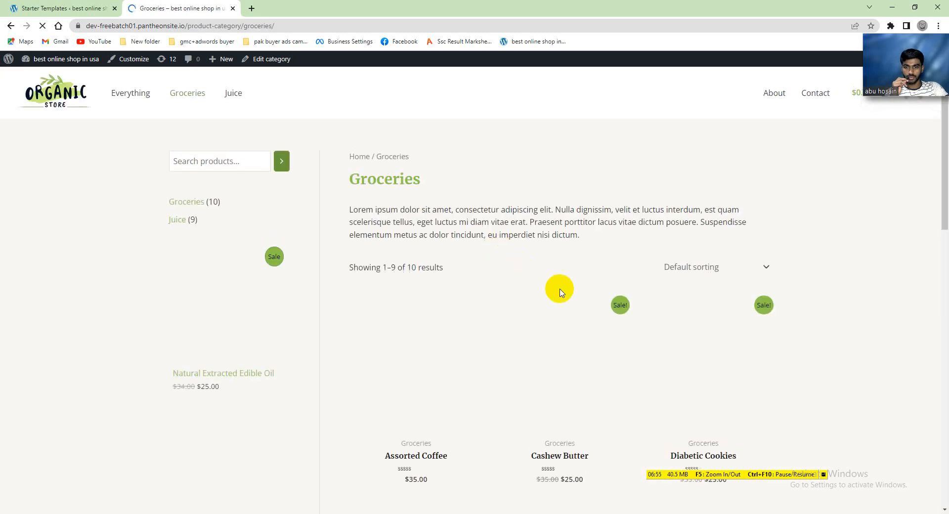
scroll(500, 281, down, 10)
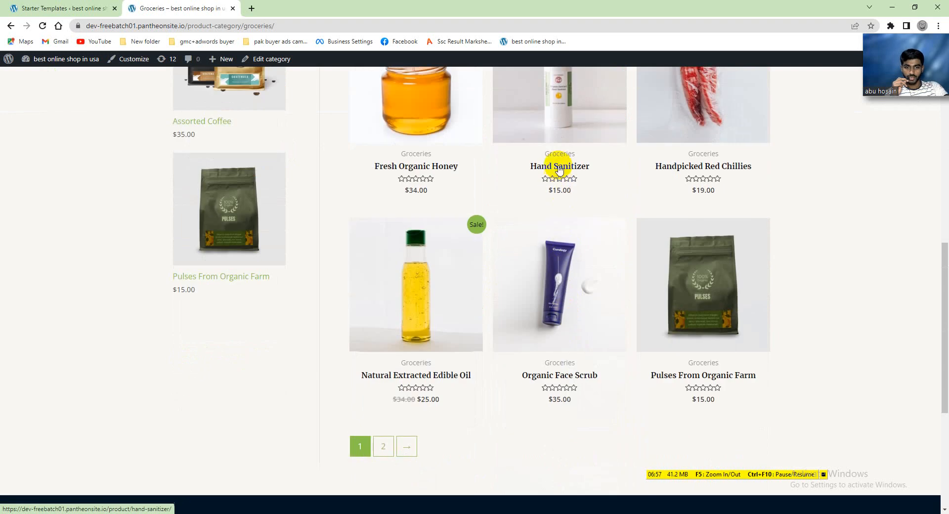
- Add one Hand Sanitizer from its product page to the cart and view the cart
click(567, 168)
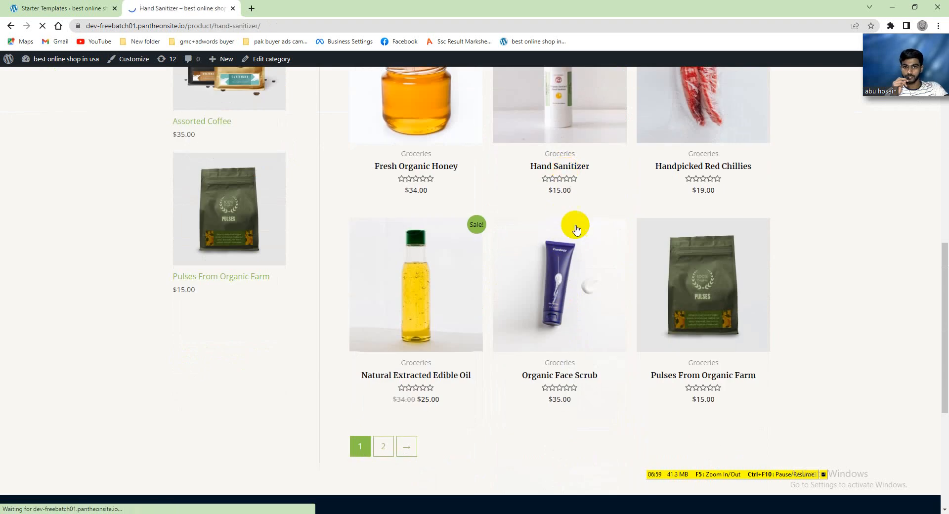
click(569, 253)
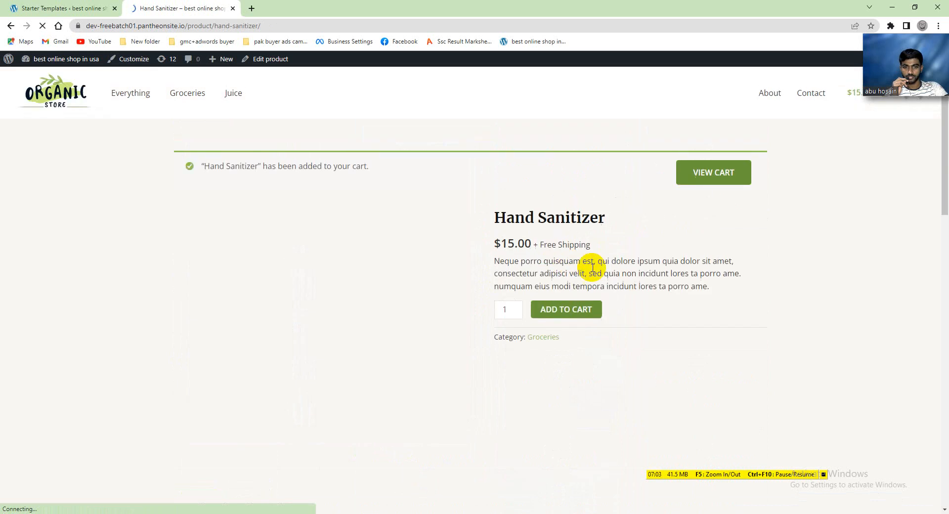
scroll(606, 294, down, 4)
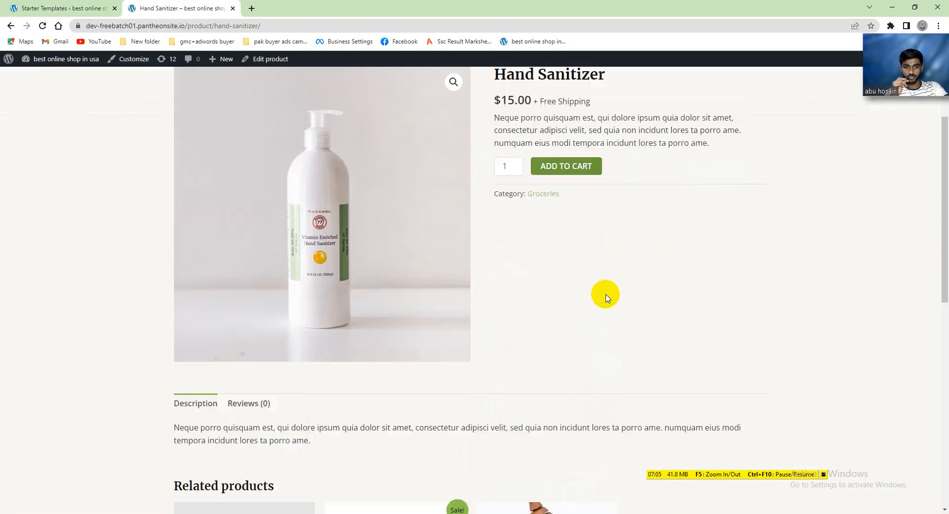
scroll(656, 244, up, 3)
click(723, 119)
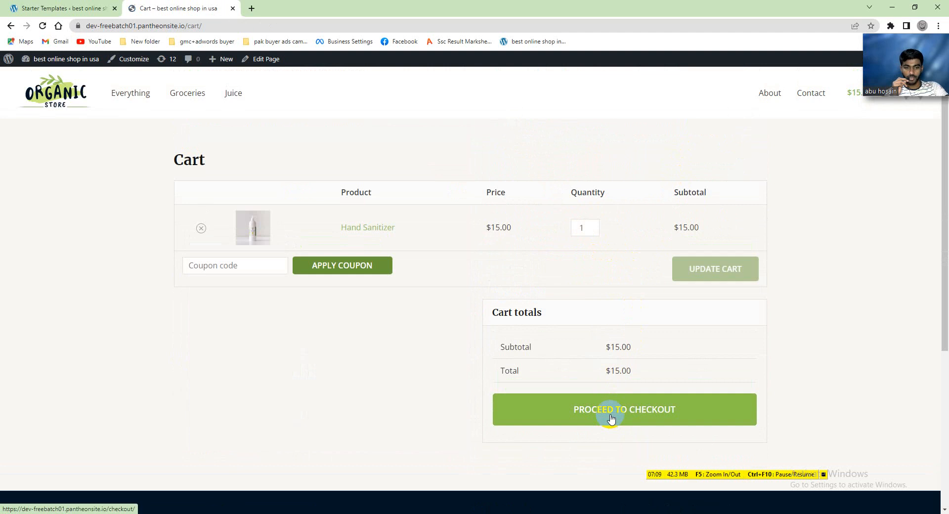
- Proceed to checkout and look over the billing details form and order summary
click(611, 418)
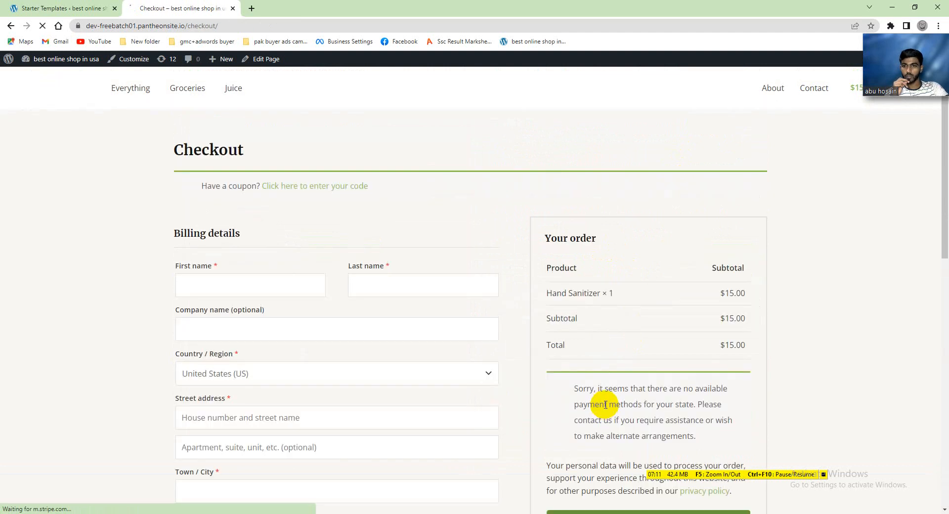
scroll(411, 322, down, 4)
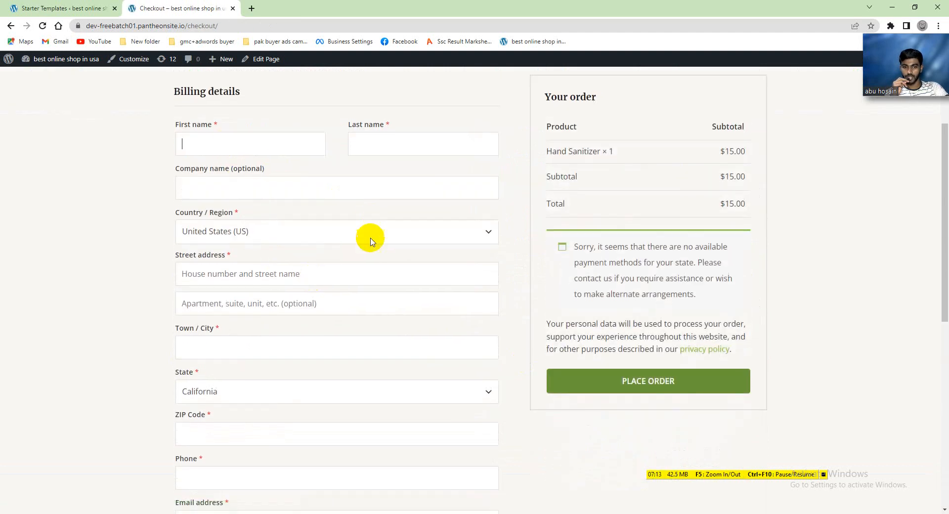
scroll(715, 314, down, 1)
scroll(432, 283, up, 4)
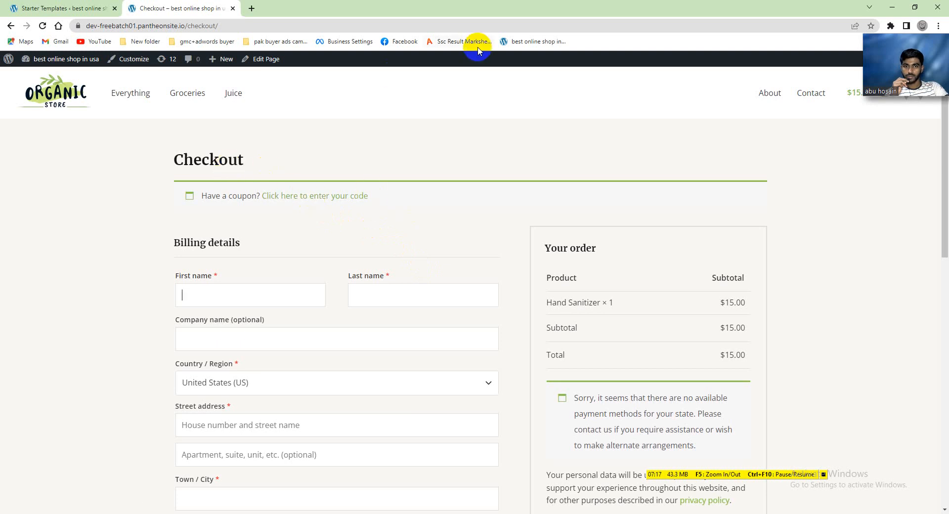
- Close the checkout and Starter Templates pages and reopen the shop's home page from its bookmark in a new tab
key(ctrl+t)
click(227, 8)
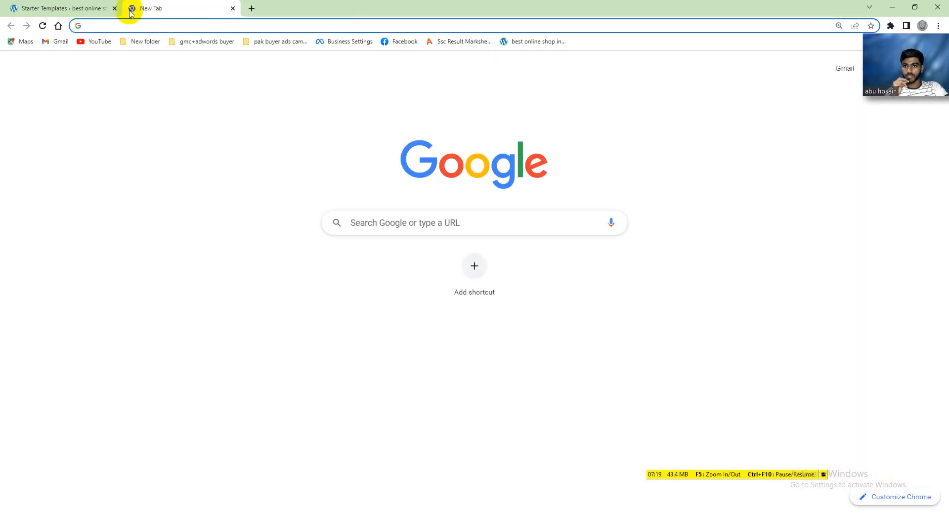
click(115, 8)
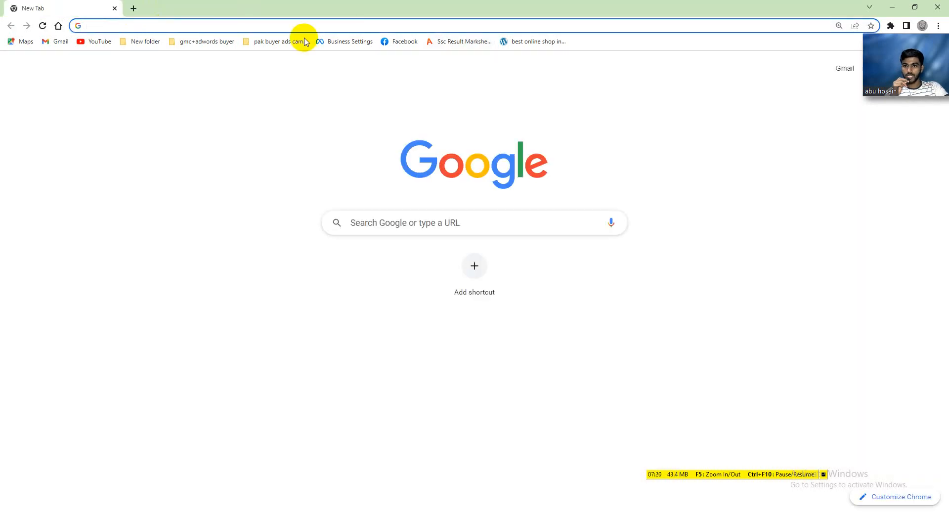
click(531, 47)
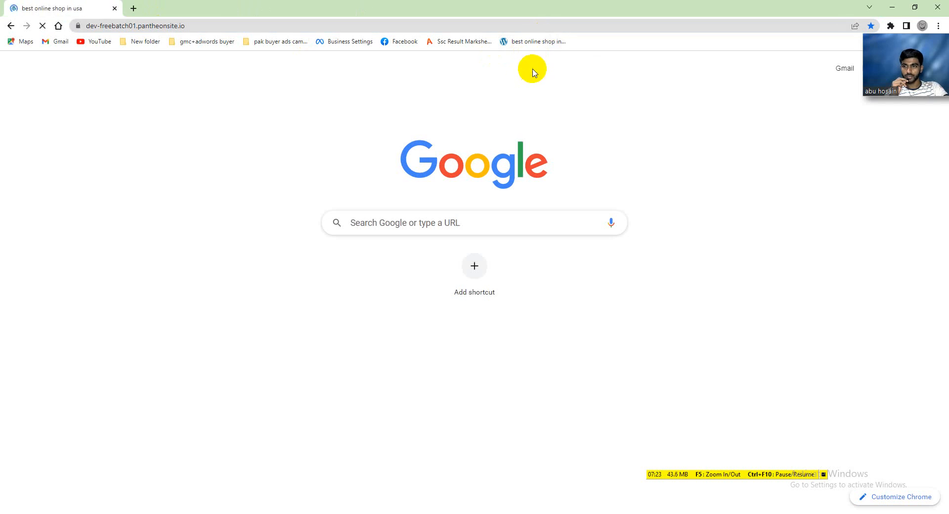
- Look through the shop's home page from the hero banner to the footer, examining its product, promotion, review and featured brand sections
scroll(451, 213, down, 9)
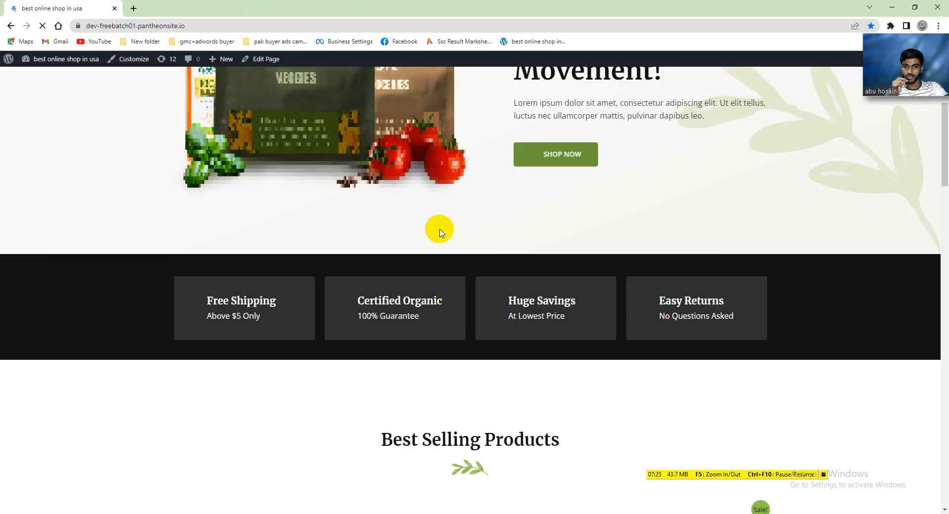
scroll(434, 239, down, 5)
scroll(434, 242, down, 5)
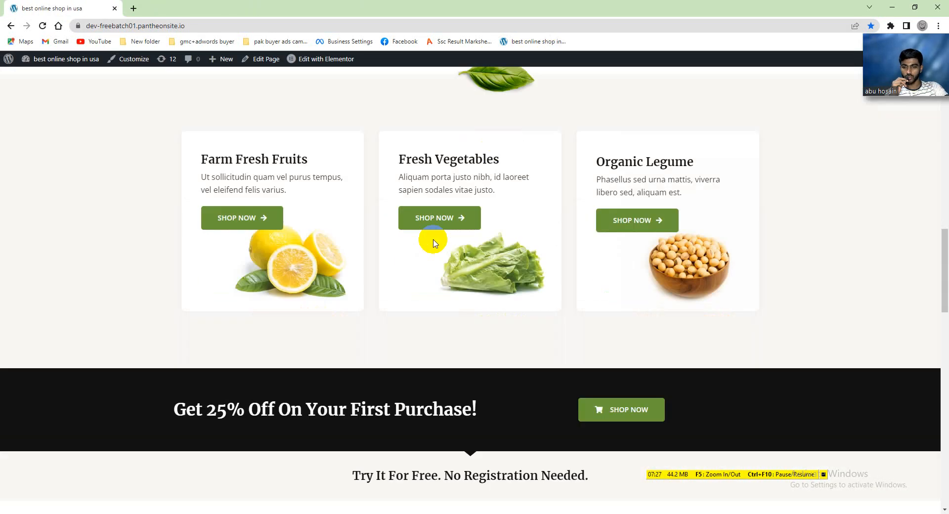
scroll(434, 241, down, 5)
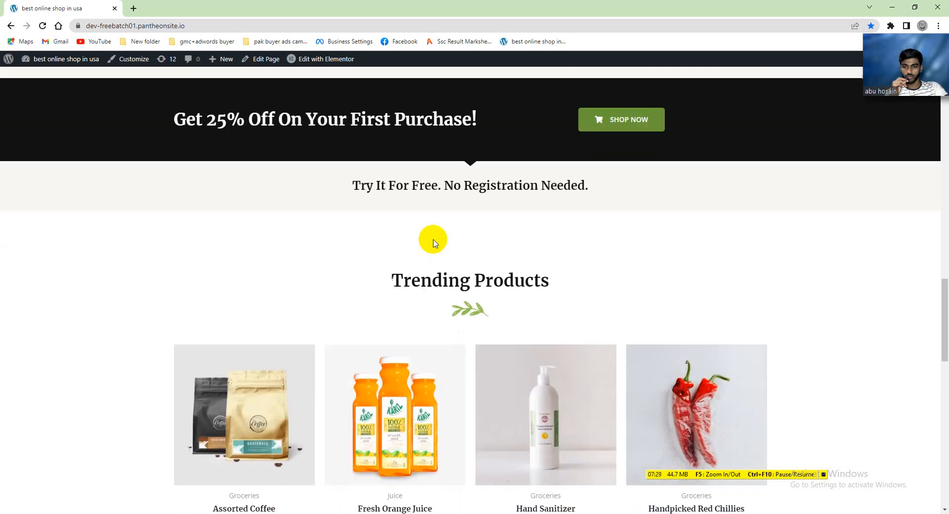
scroll(434, 242, down, 5)
scroll(434, 243, down, 5)
scroll(434, 241, down, 7)
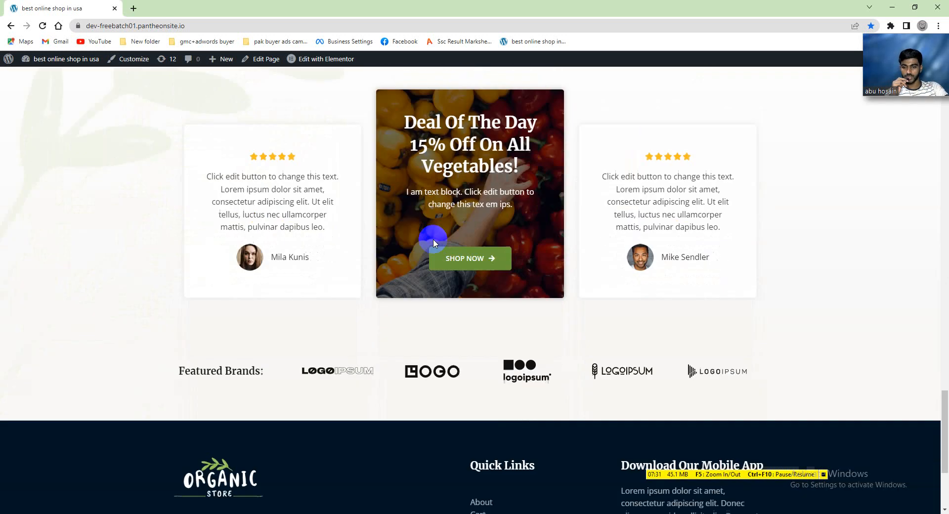
scroll(434, 239, up, 10)
scroll(243, 218, up, 8)
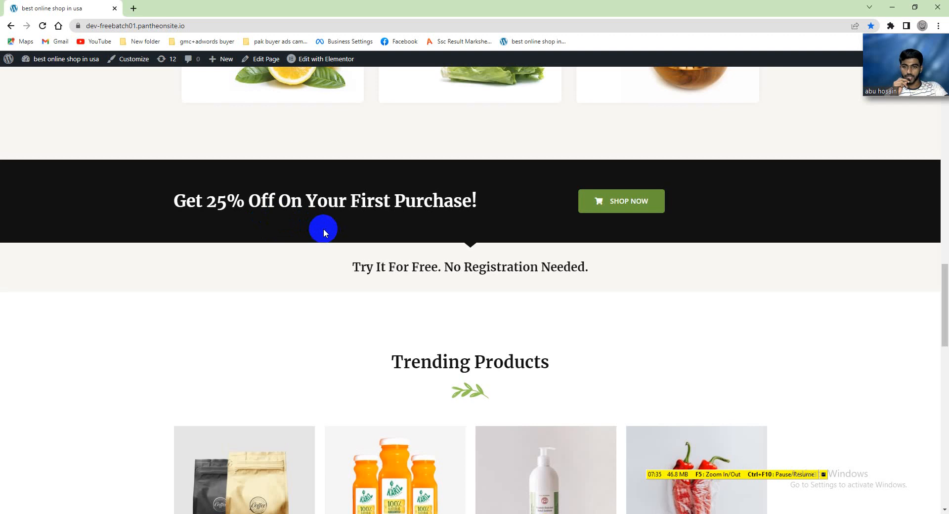
scroll(319, 231, up, 11)
scroll(319, 234, up, 8)
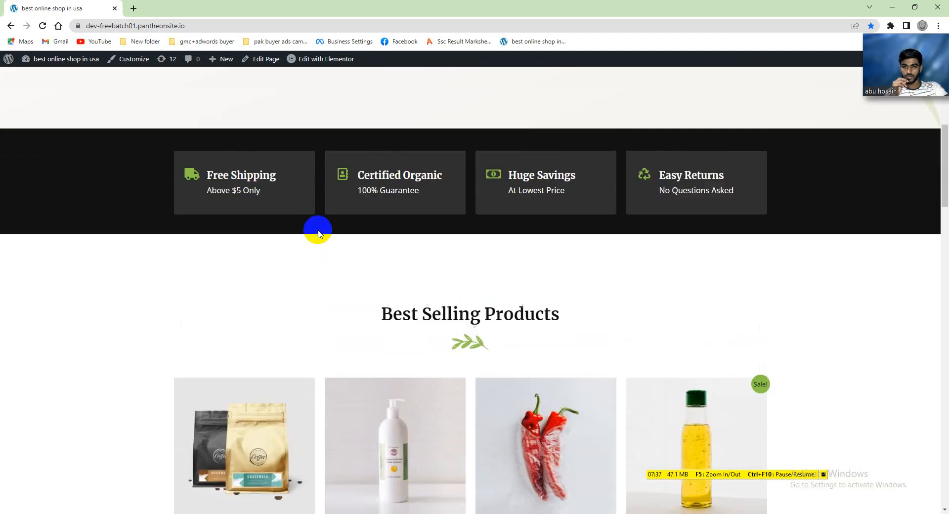